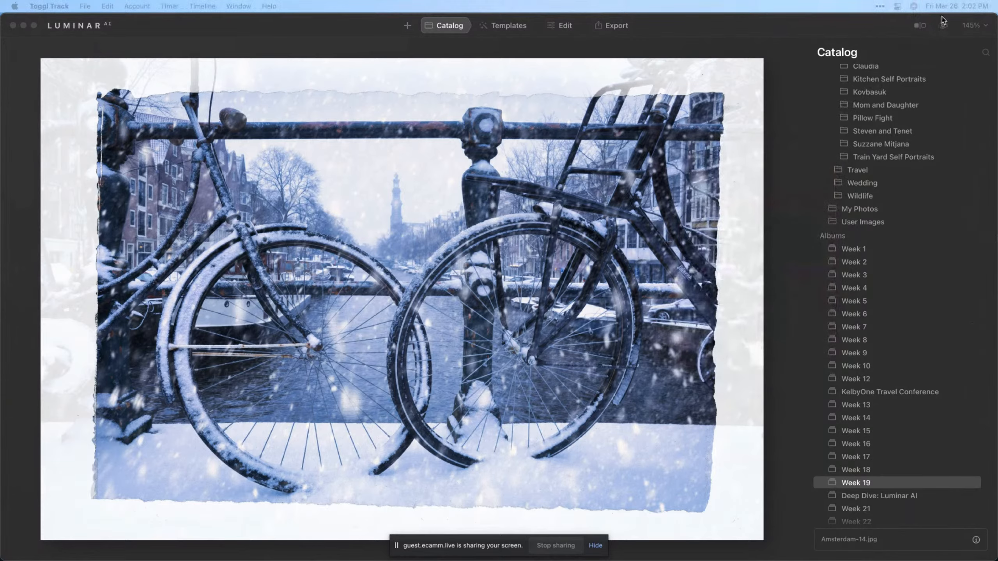
Step: Compare the snowy bicycle photo with its unedited version and revert all its adjustments to the original
{"action": "left_click", "coordinate": [943, 26]}
{"action": "left_click", "coordinate": [943, 26]}
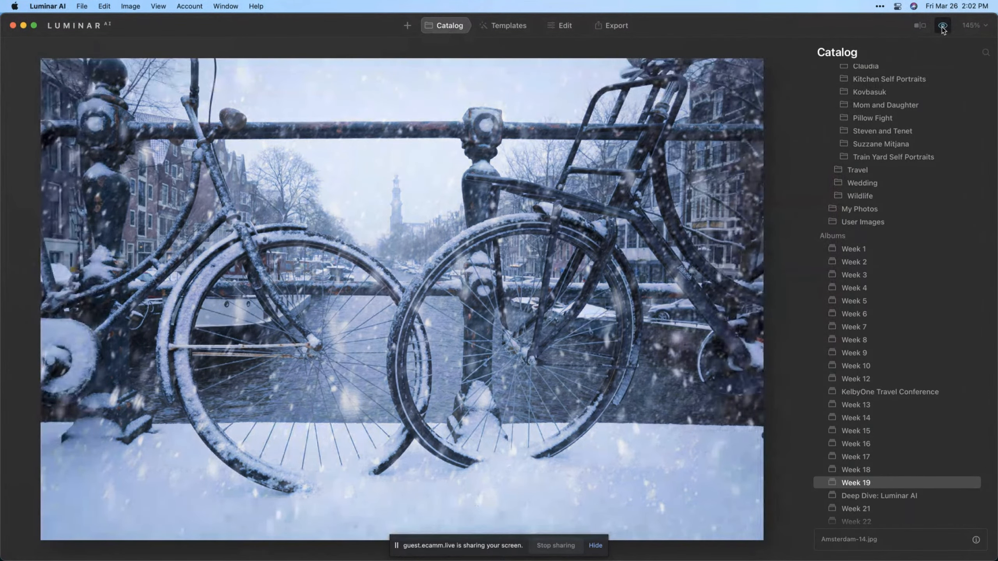
{"action": "left_click", "coordinate": [942, 26]}
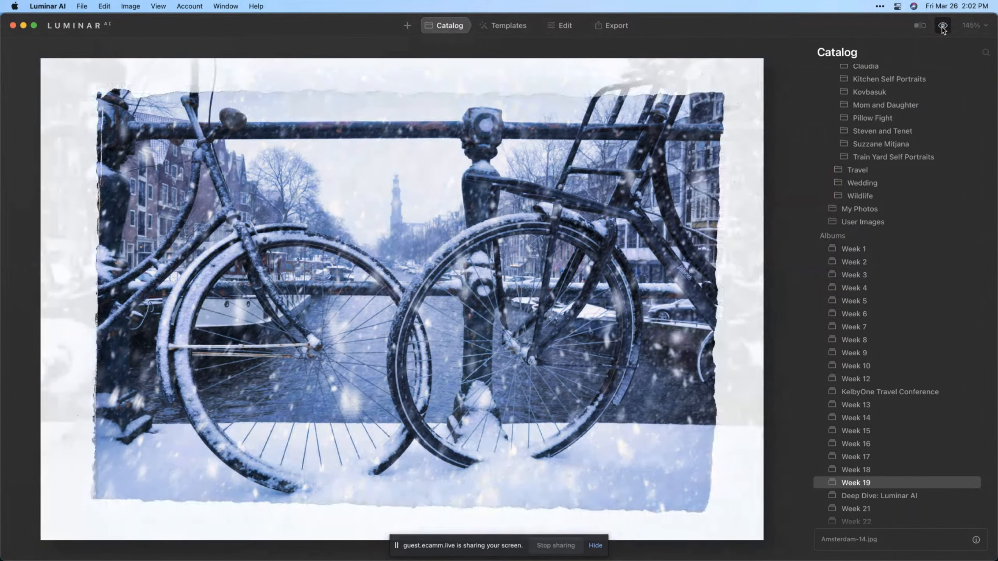
{"action": "right_click", "coordinate": [468, 195]}
{"action": "mouse_move", "coordinate": [491, 234]}
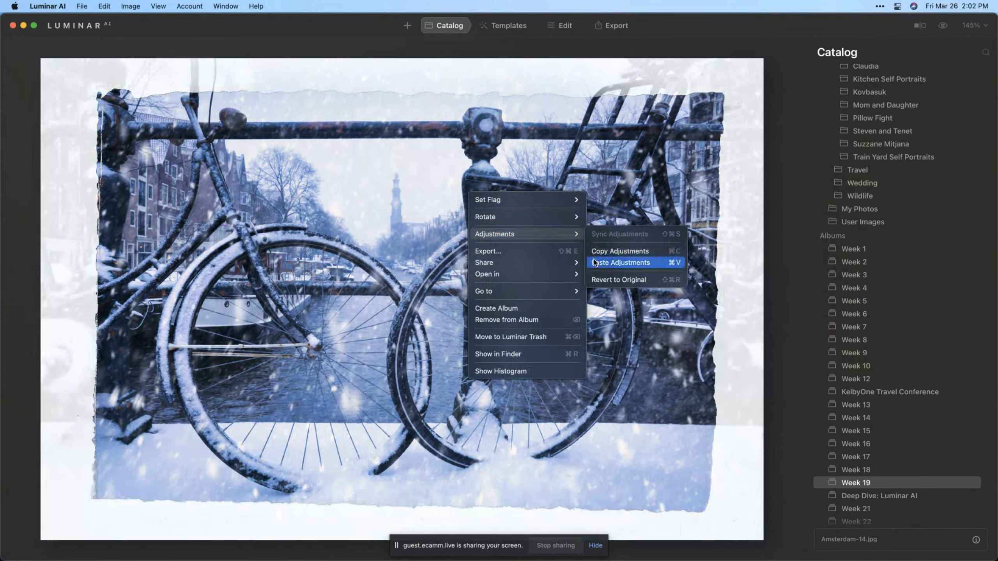
{"action": "left_click", "coordinate": [602, 280]}
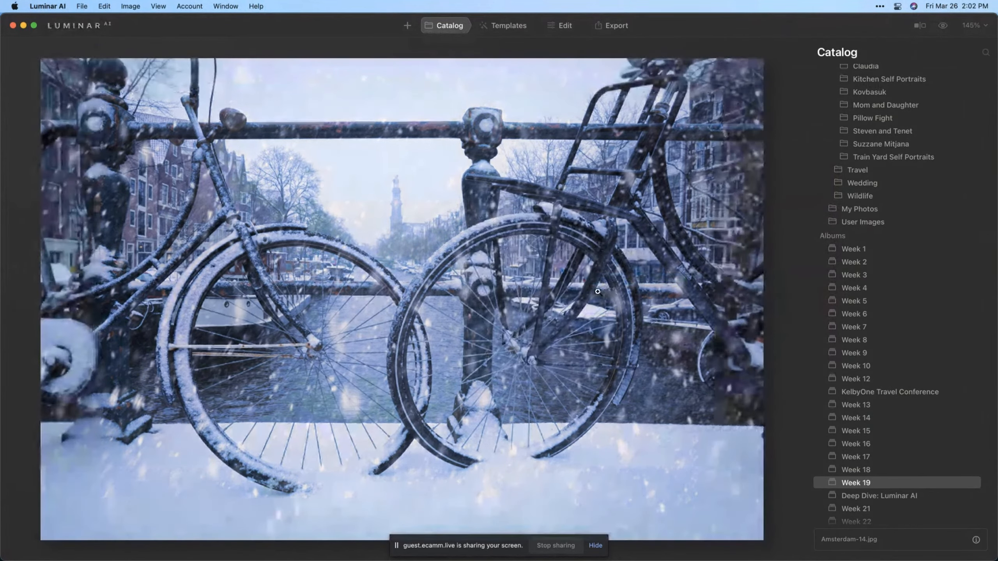
Step: Browse the available templates and look through the Scenery collection suggested for this photo
{"action": "left_click", "coordinate": [505, 26]}
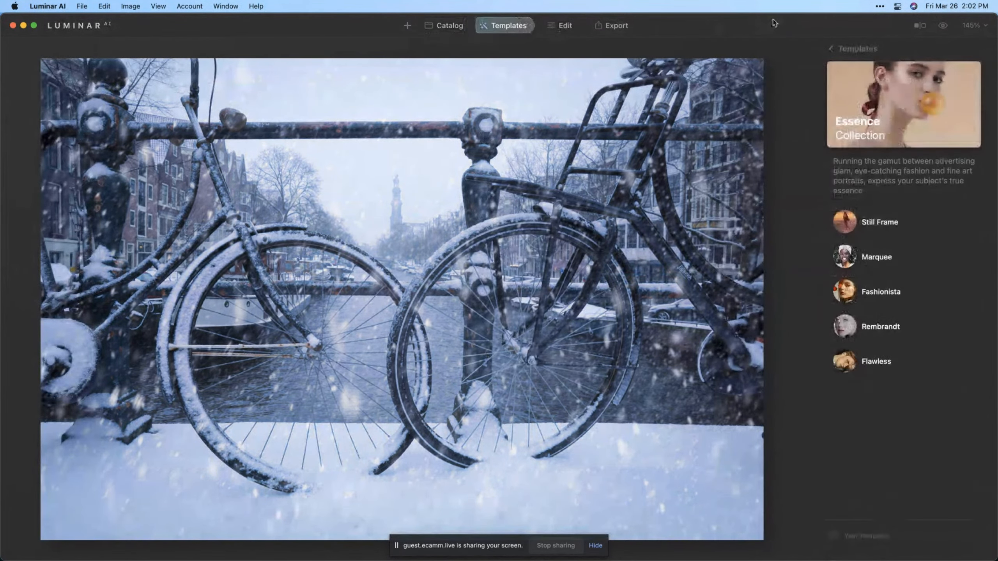
{"action": "scroll", "coordinate": [834, 55], "scroll_direction": "down", "scroll_amount": 5}
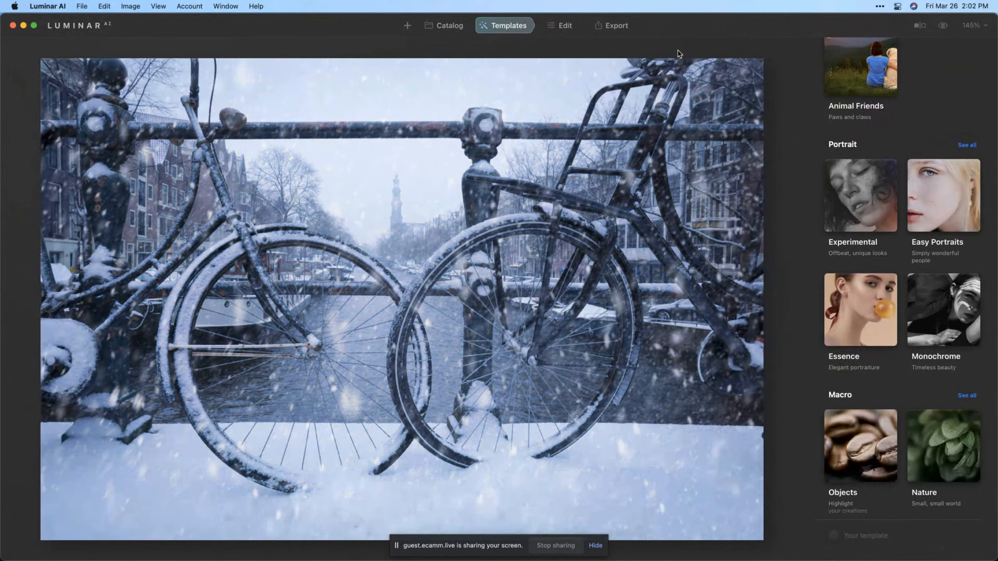
{"action": "scroll", "coordinate": [959, 265], "scroll_direction": "up", "scroll_amount": 3}
{"action": "scroll", "coordinate": [958, 265], "scroll_direction": "up", "scroll_amount": 10}
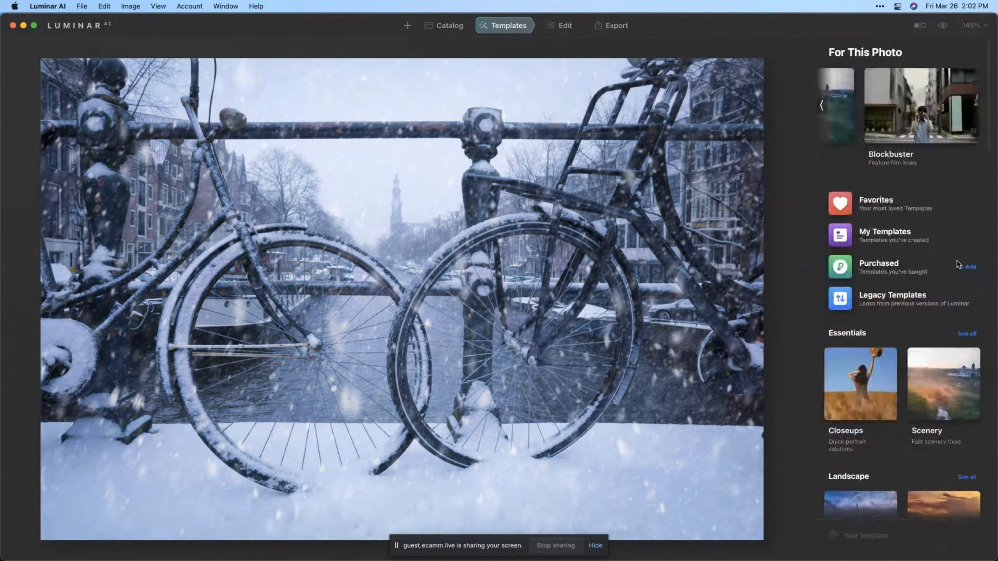
{"action": "scroll", "coordinate": [881, 123], "scroll_direction": "right", "scroll_amount": 5}
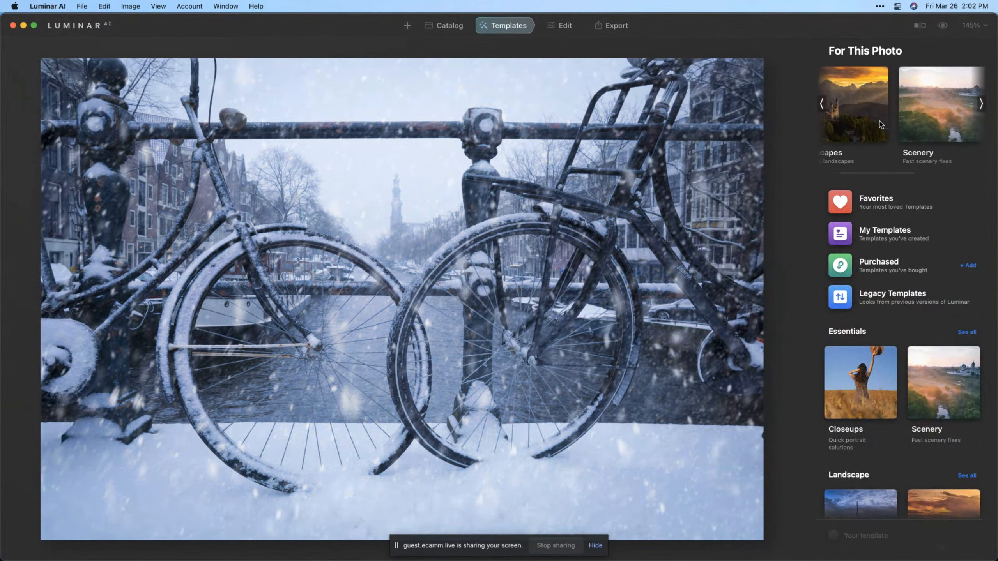
{"action": "left_click", "coordinate": [909, 116]}
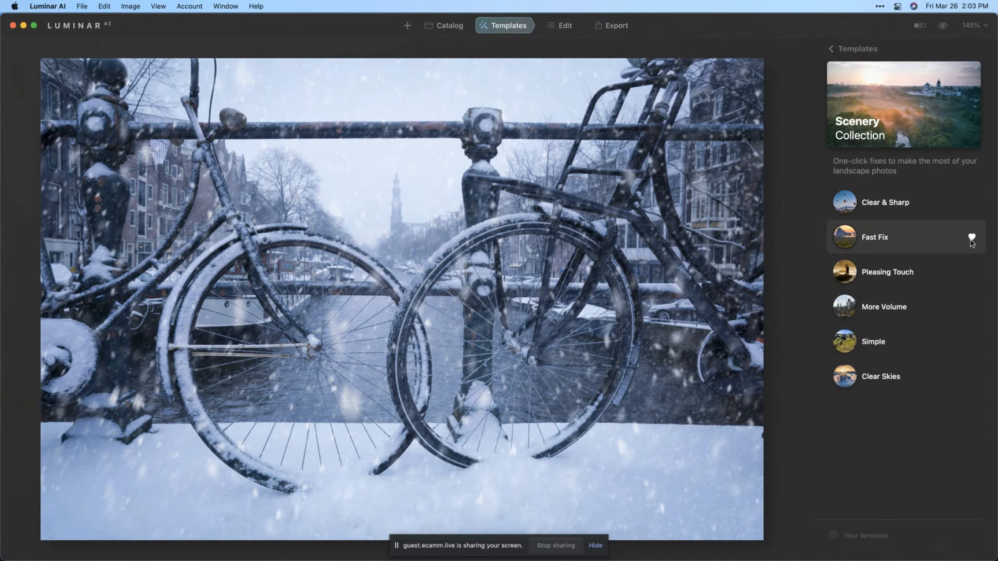
{"action": "left_click", "coordinate": [832, 51]}
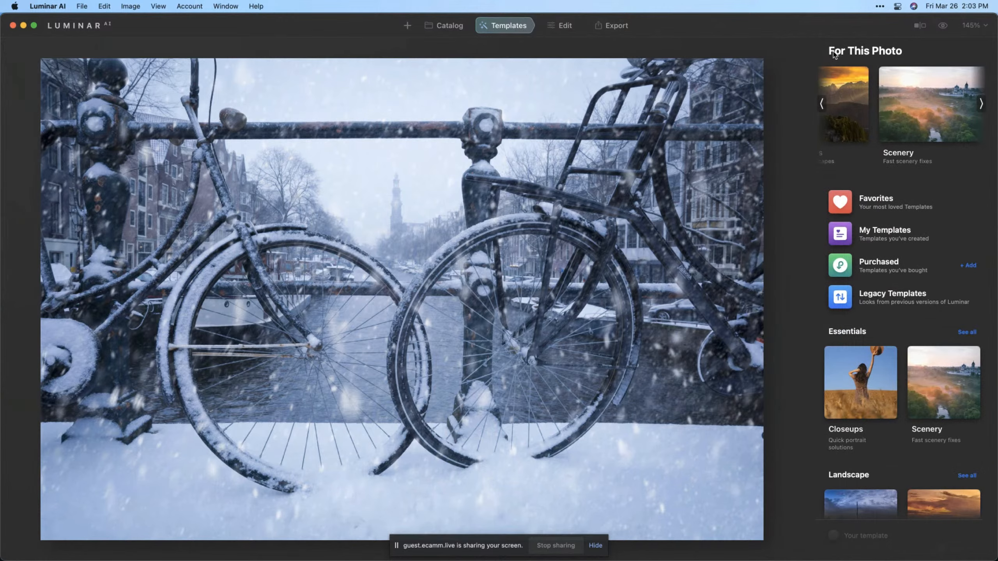
Step: Apply the Fast Fix template from the favorites to the bicycle photo and compare the before and after views
{"action": "left_click", "coordinate": [853, 204]}
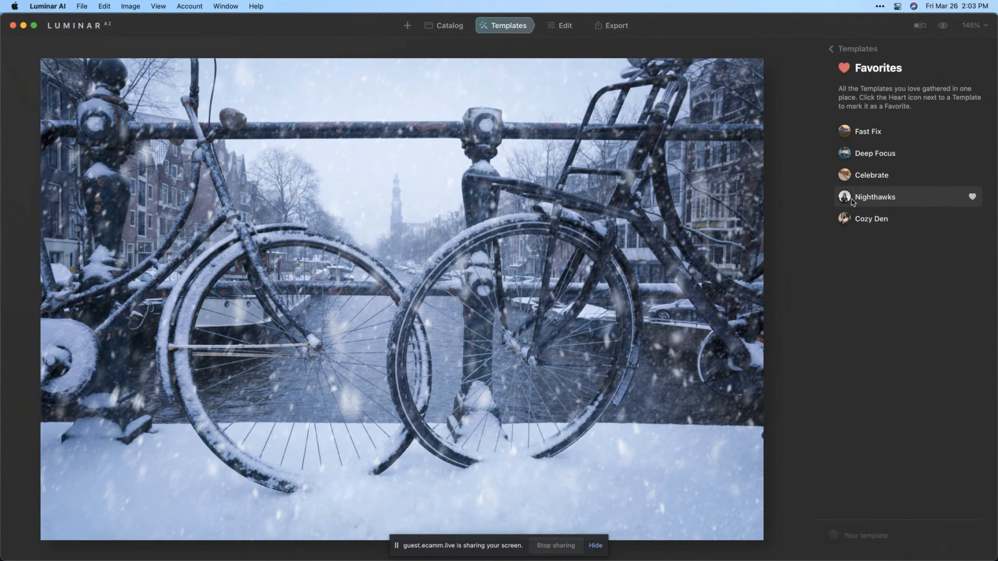
{"action": "left_click", "coordinate": [873, 133]}
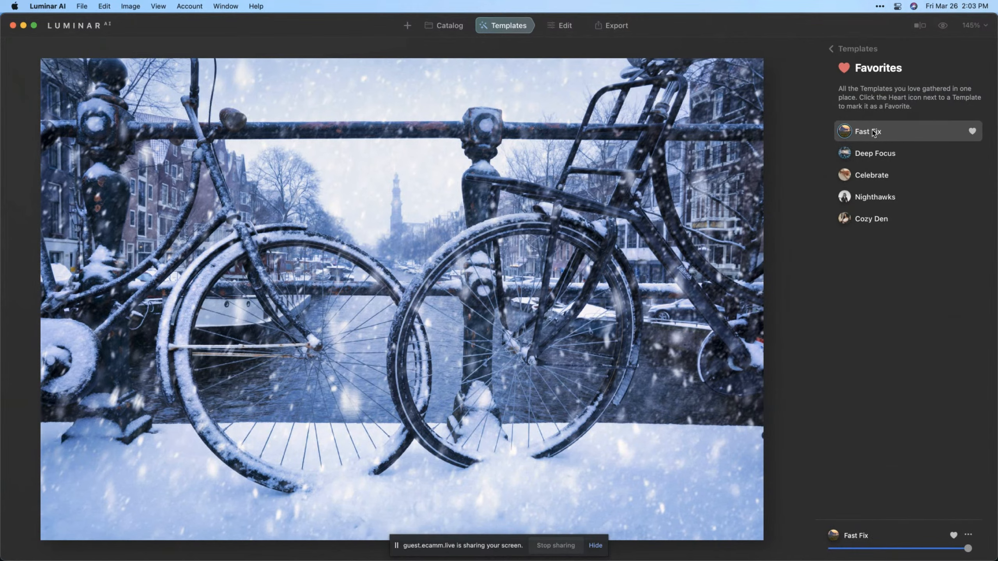
{"action": "left_click", "coordinate": [943, 26]}
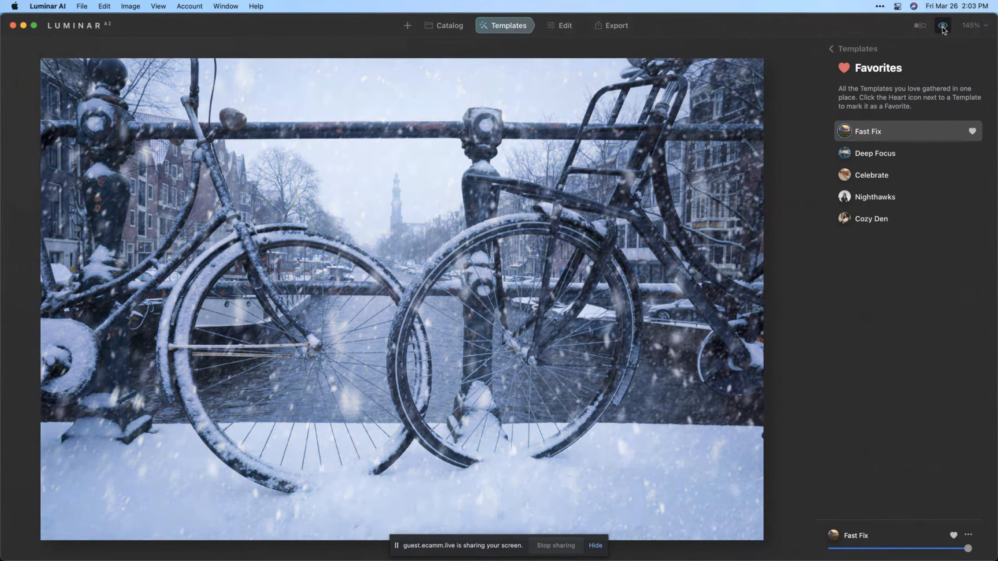
{"action": "left_click", "coordinate": [943, 27]}
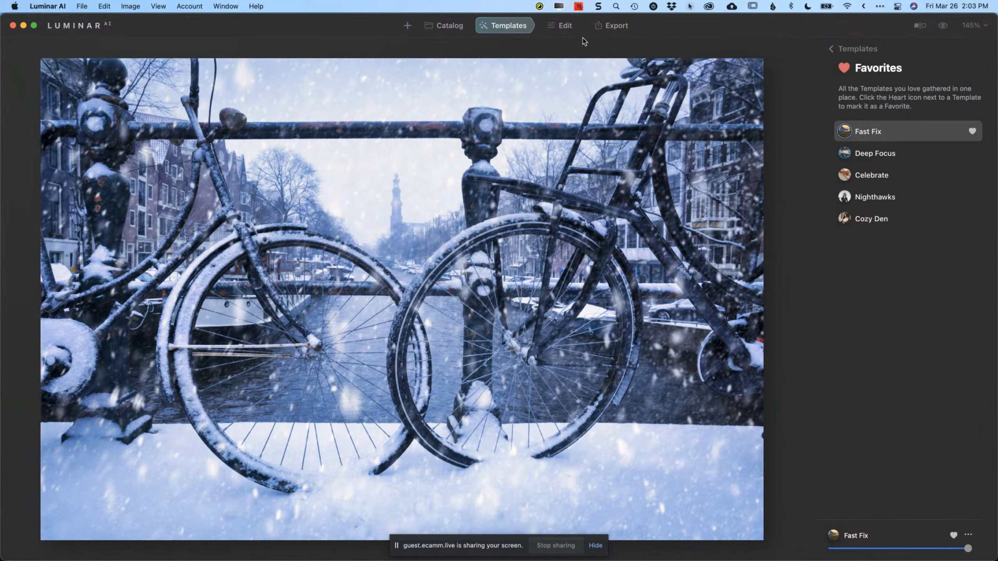
Step: Add a Texture adjustment to the bicycle photo using Local Masking
{"action": "left_click", "coordinate": [565, 28]}
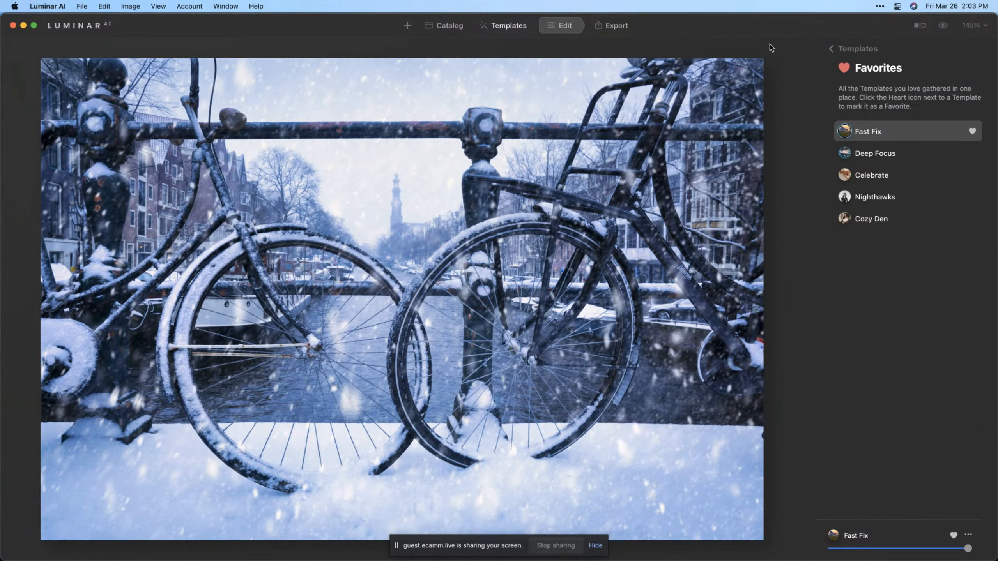
{"action": "left_click", "coordinate": [985, 80]}
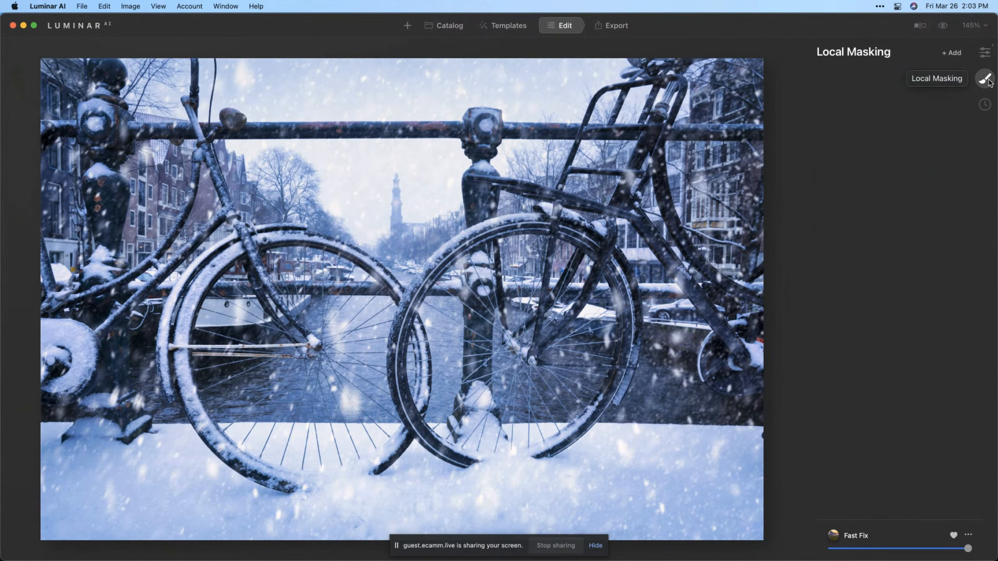
{"action": "left_click", "coordinate": [951, 53]}
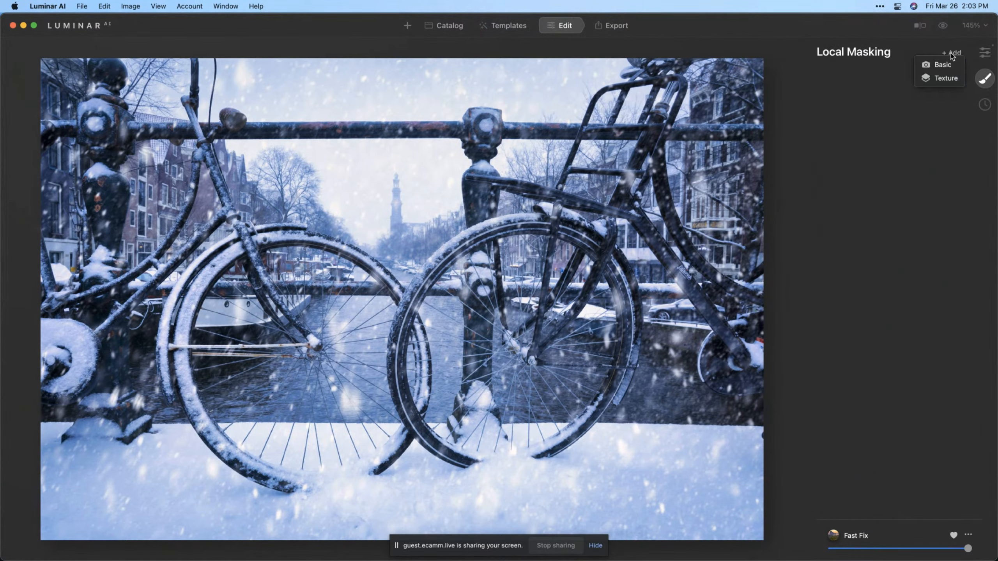
{"action": "left_click", "coordinate": [945, 78]}
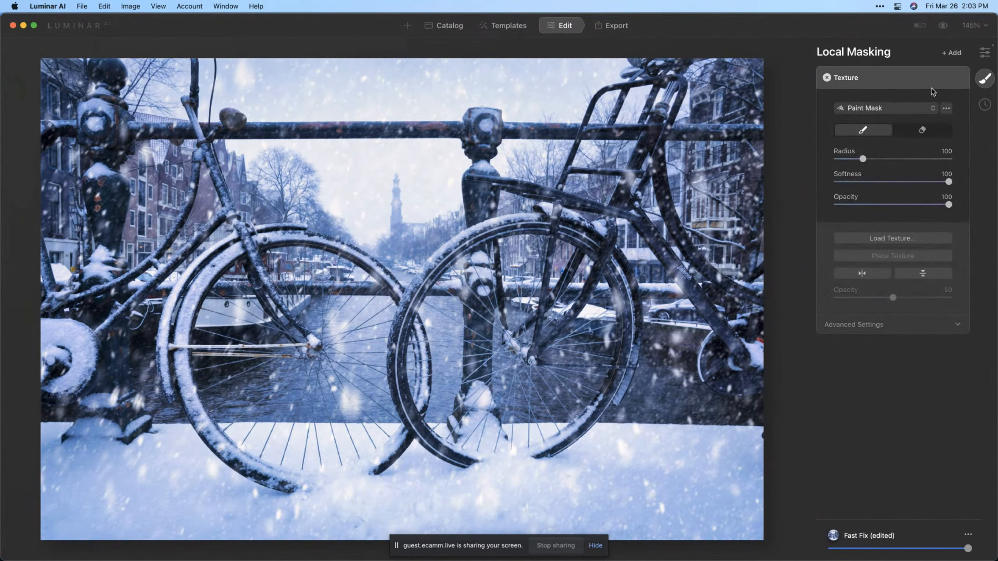
Step: Load Edges_2_White.png from the Paper_PNG folder of Paper_Texture_Kit as the texture and set its opacity to 100
{"action": "left_click", "coordinate": [900, 239]}
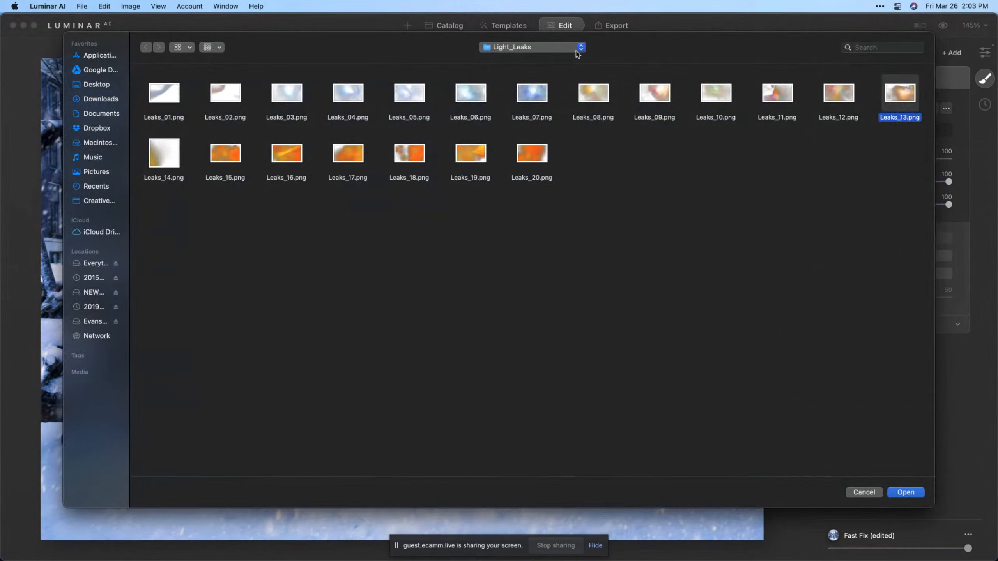
{"action": "left_click", "coordinate": [577, 54]}
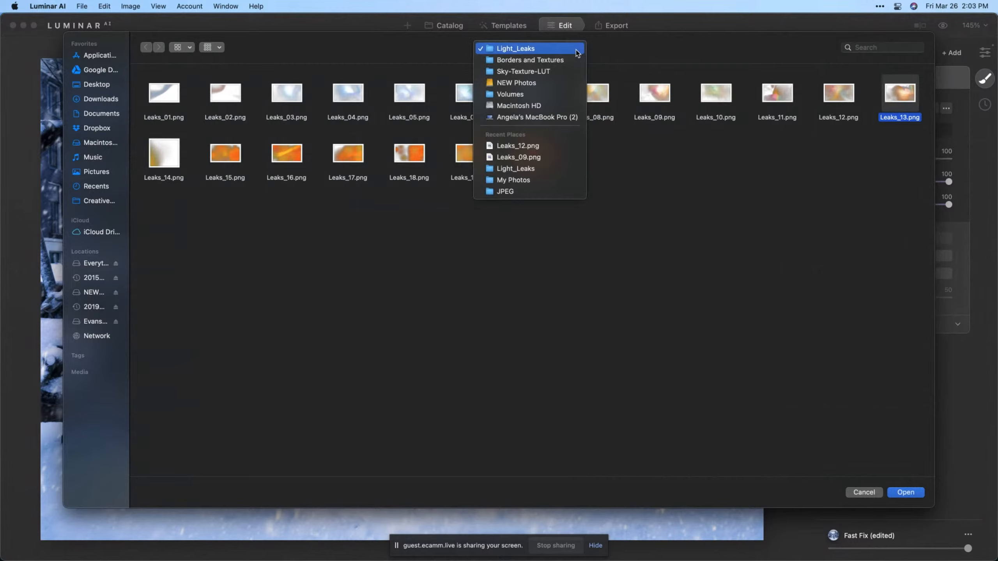
{"action": "left_click", "coordinate": [538, 63]}
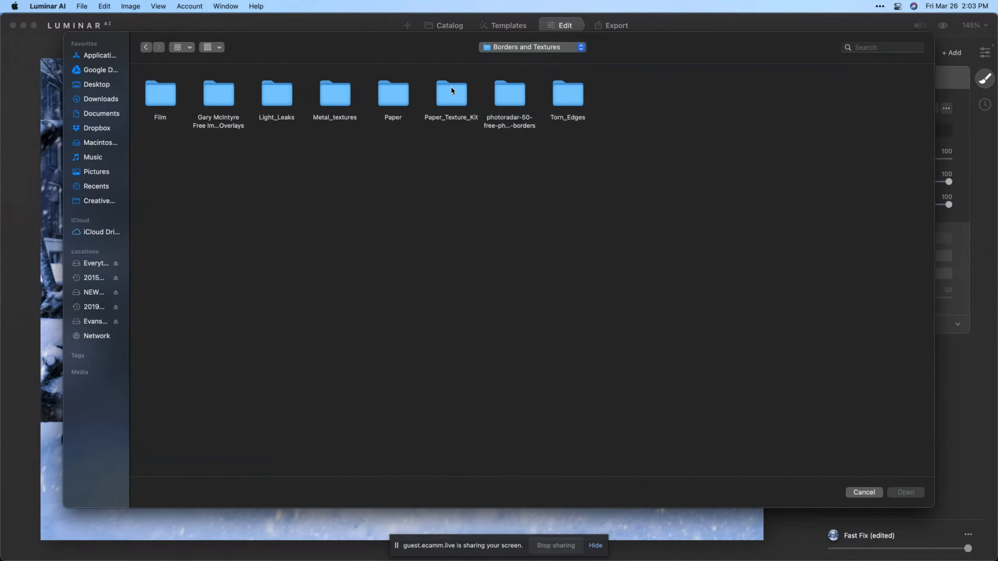
{"action": "double_click", "coordinate": [447, 99]}
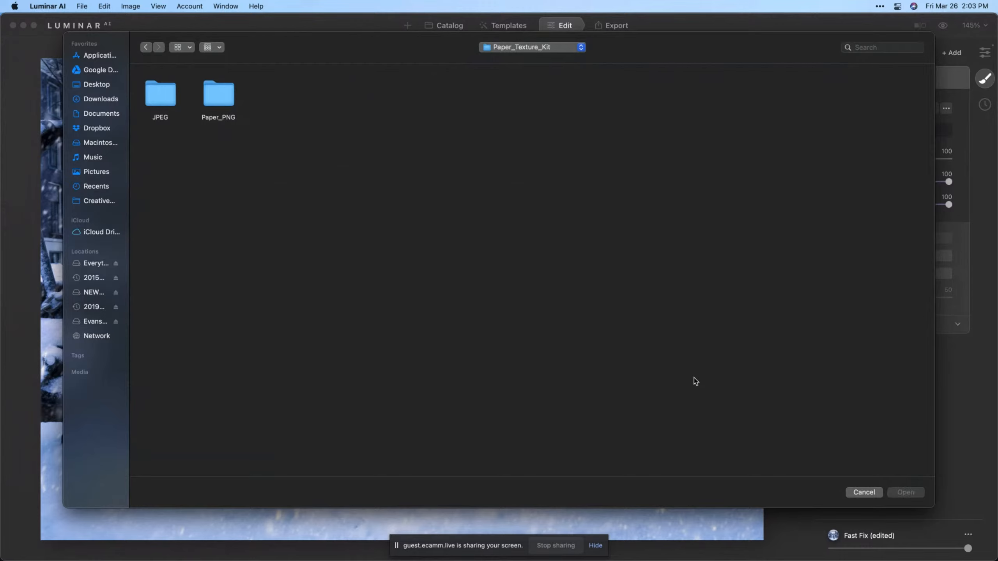
{"action": "double_click", "coordinate": [221, 98]}
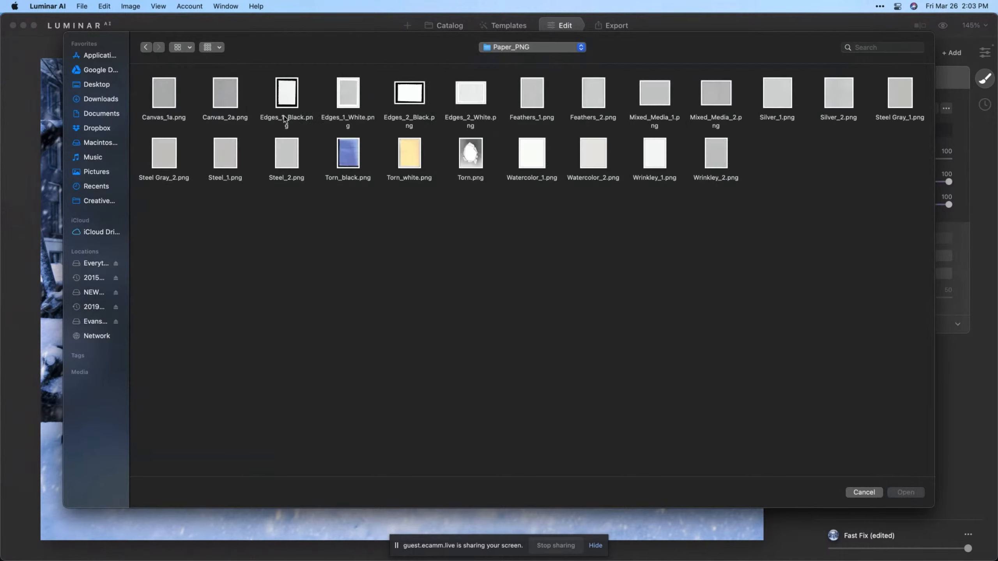
{"action": "left_click", "coordinate": [479, 98]}
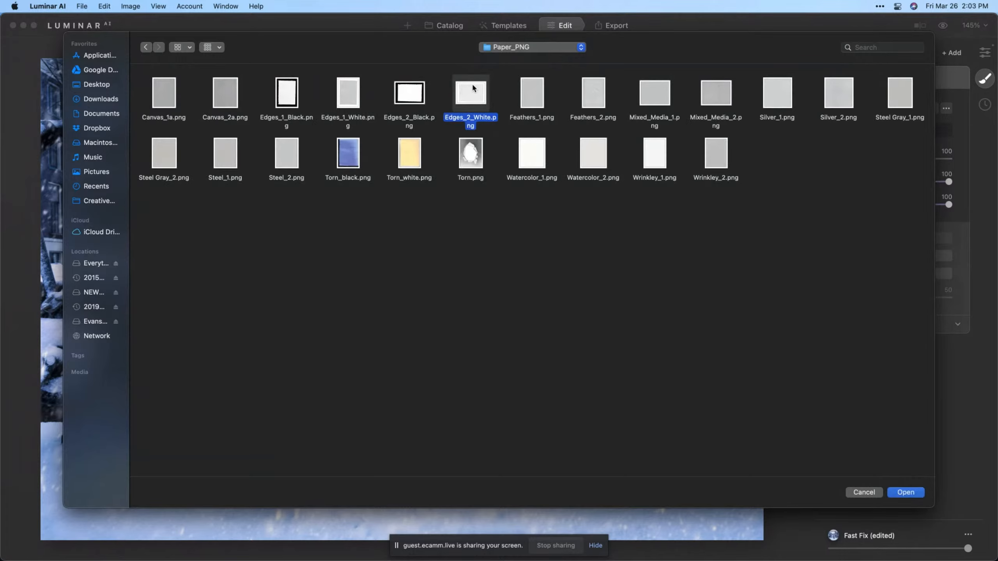
{"action": "left_click", "coordinate": [906, 492]}
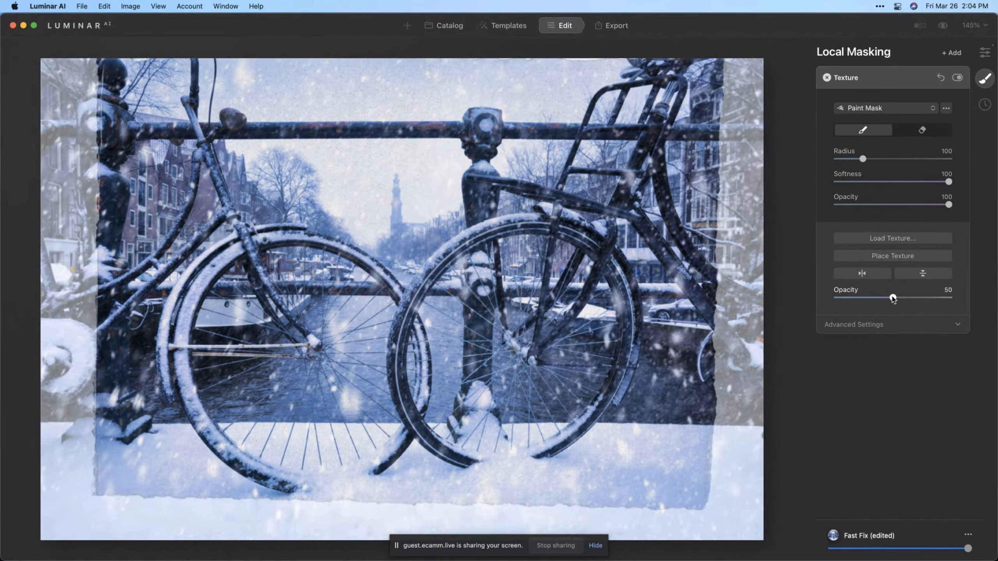
{"action": "left_click_drag", "start_coordinate": [892, 299], "coordinate": [971, 290]}
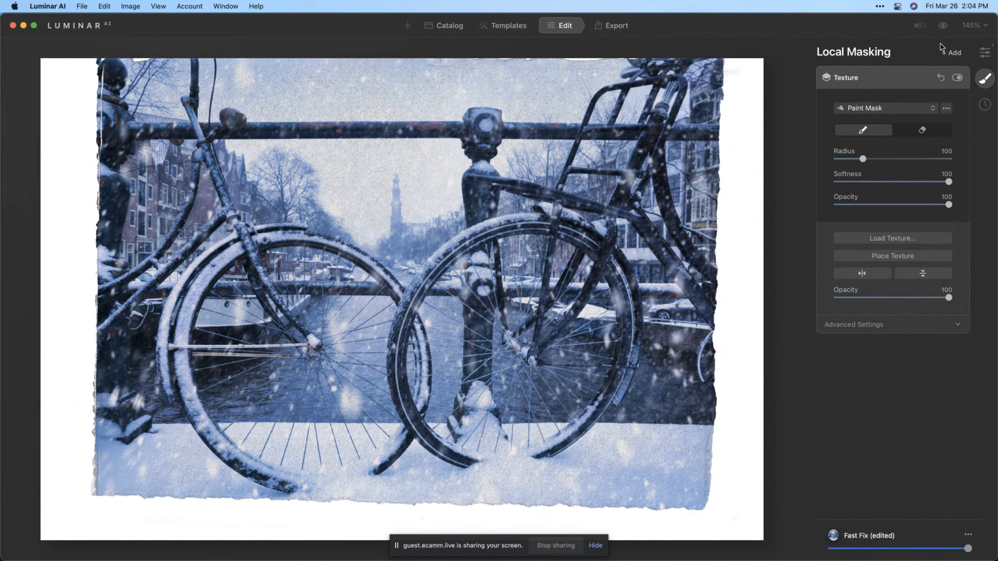
Step: Place the texture so its upper edge lines up with the photo's upper edge, and slightly lower the texture's opacity
{"action": "left_click", "coordinate": [895, 256]}
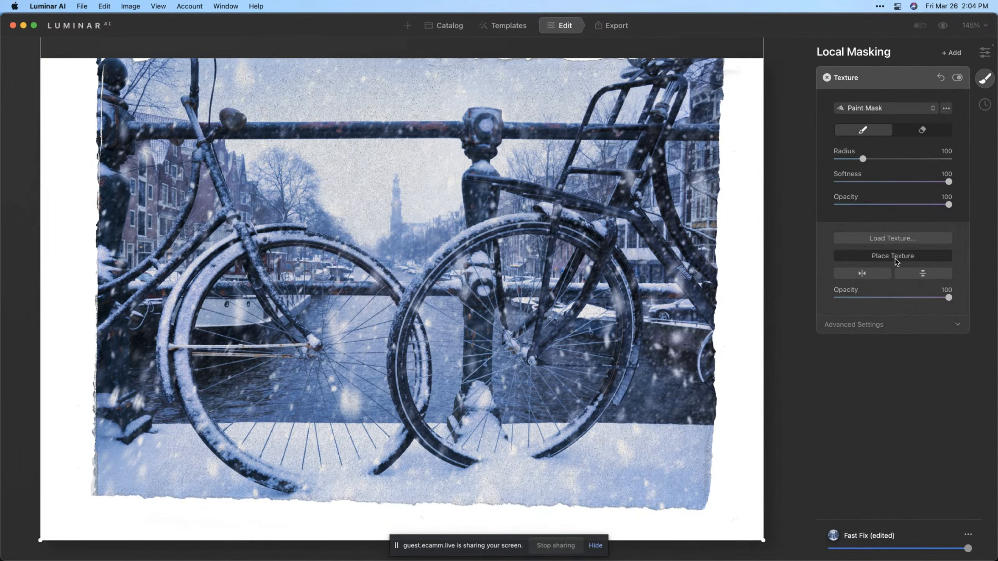
{"action": "left_click", "coordinate": [975, 26]}
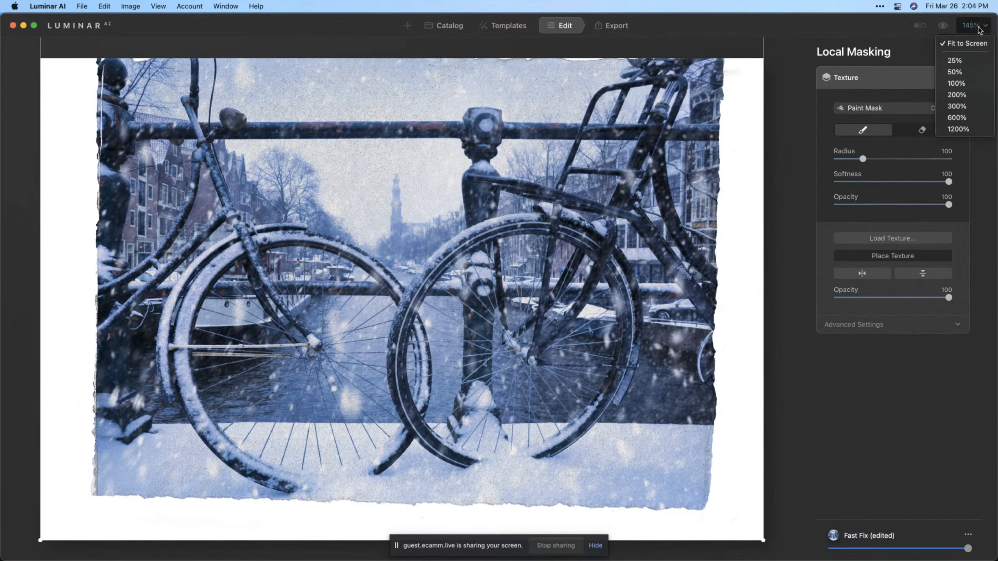
{"action": "left_click", "coordinate": [958, 61]}
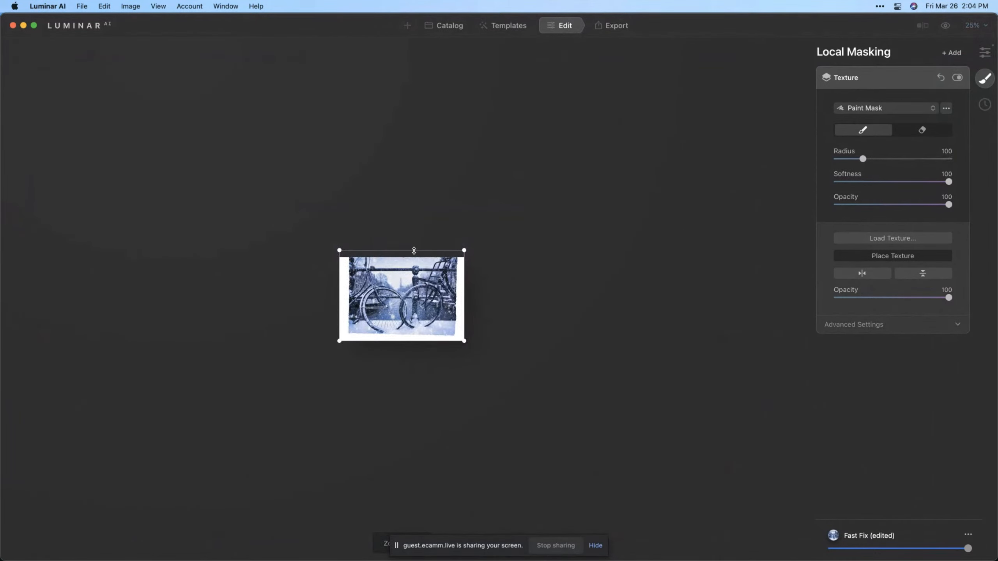
{"action": "left_click_drag", "start_coordinate": [414, 250], "coordinate": [413, 258]}
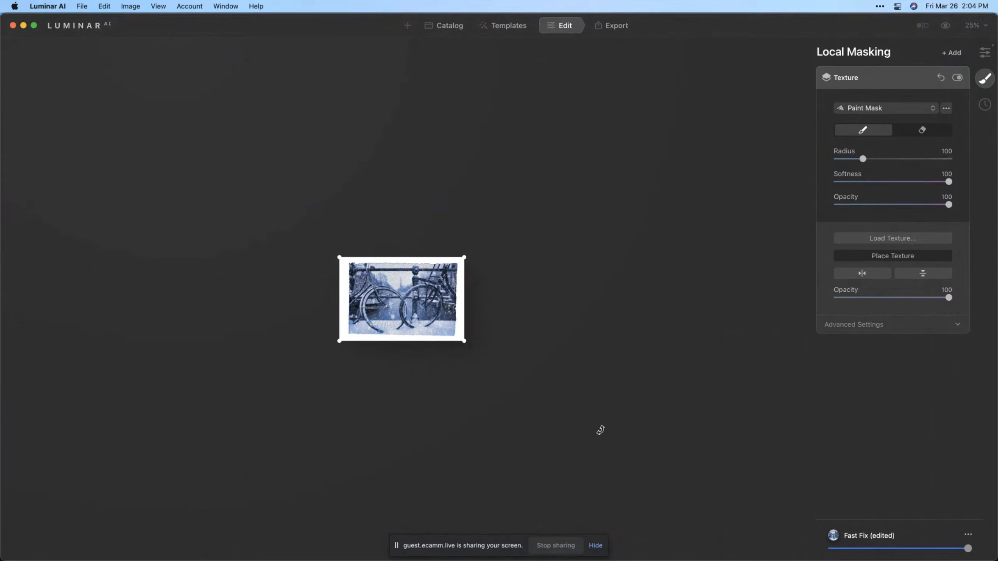
{"action": "left_click", "coordinate": [898, 260]}
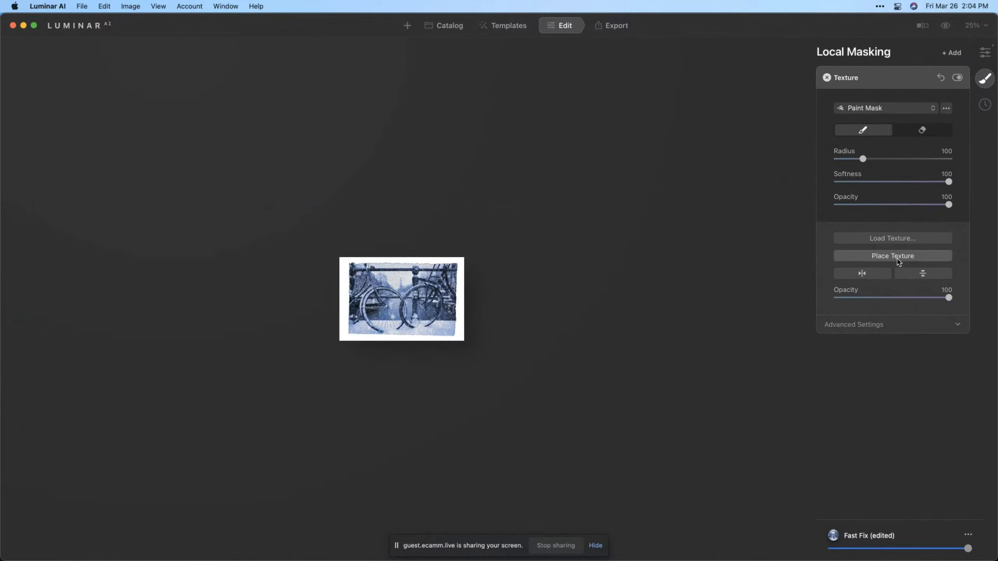
{"action": "left_click", "coordinate": [975, 26]}
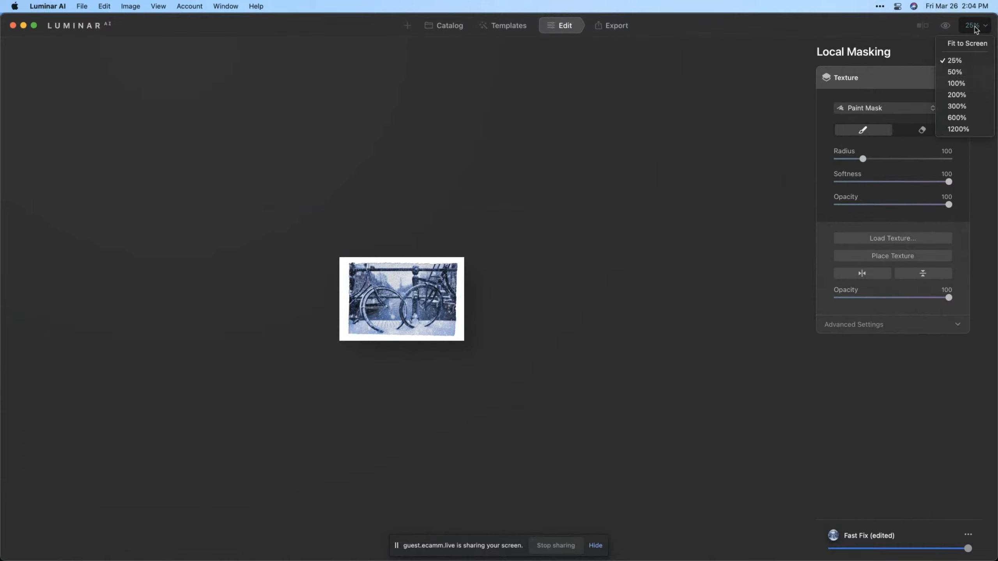
{"action": "left_click", "coordinate": [972, 44]}
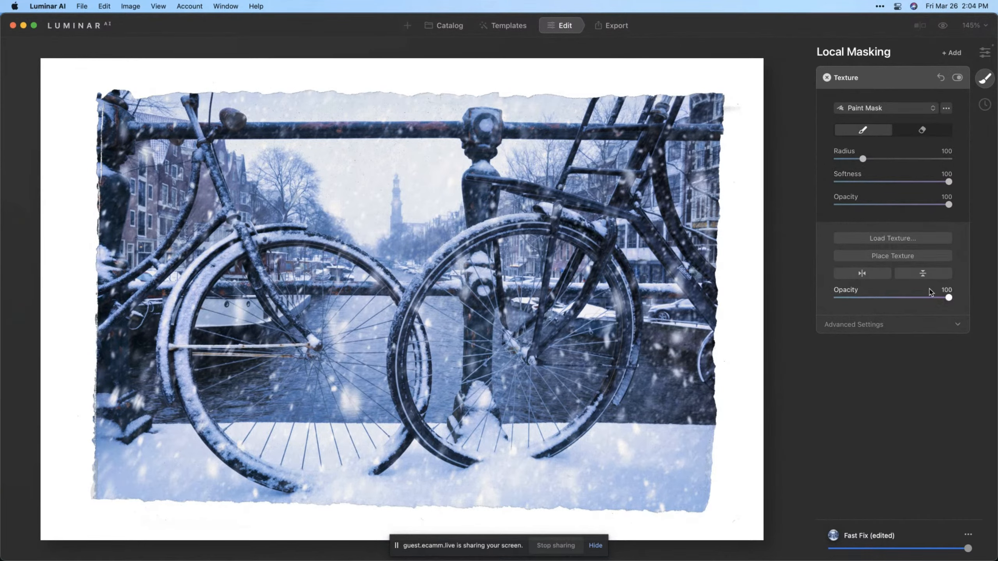
{"action": "left_click_drag", "start_coordinate": [948, 298], "coordinate": [935, 298]}
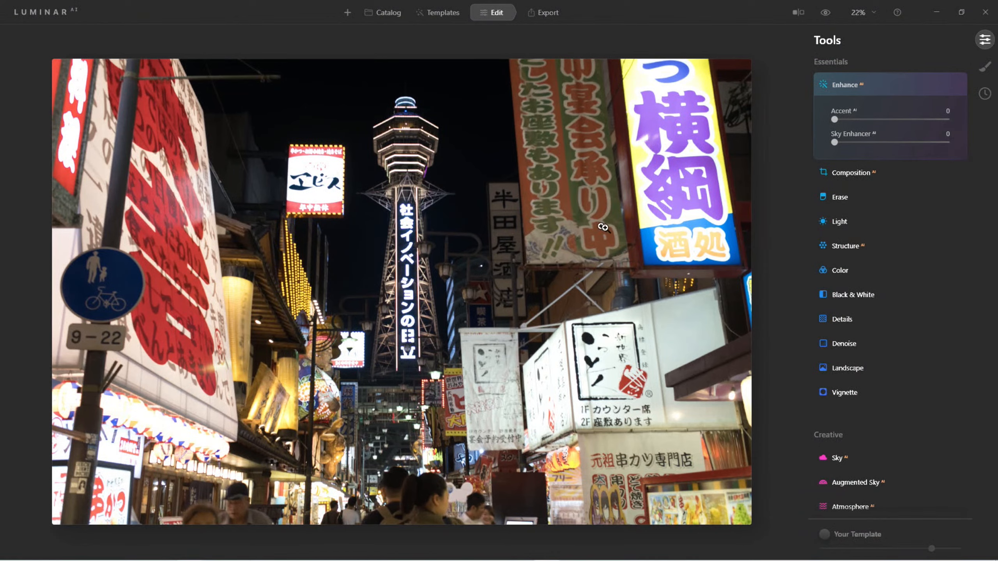
Step: Convert the night street photo with the lit tower to black and white
{"action": "left_click", "coordinate": [863, 295]}
{"action": "left_click", "coordinate": [882, 260]}
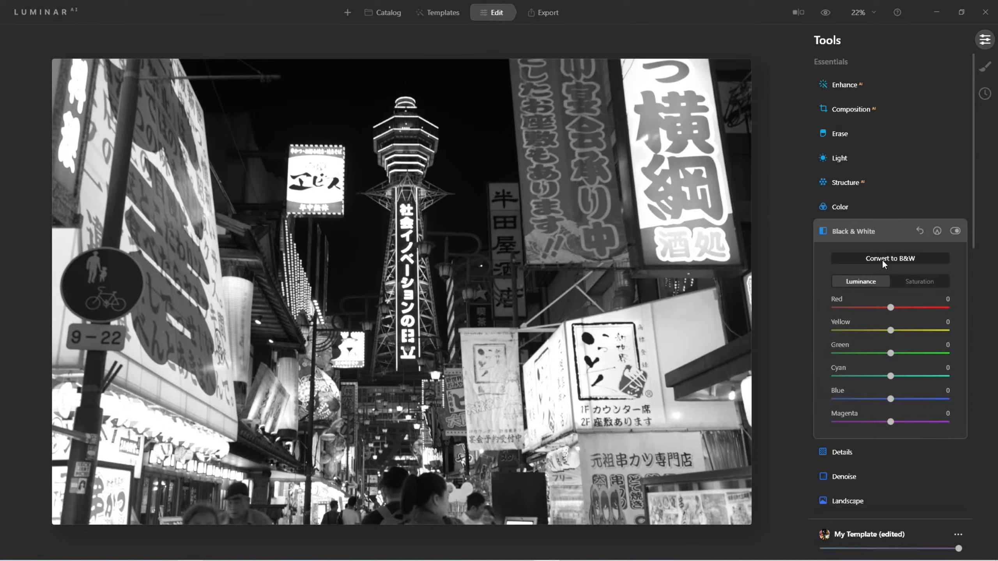
Step: Reset the Black & White conversion of the night street photo
{"action": "left_click", "coordinate": [920, 231]}
{"action": "left_click", "coordinate": [857, 231]}
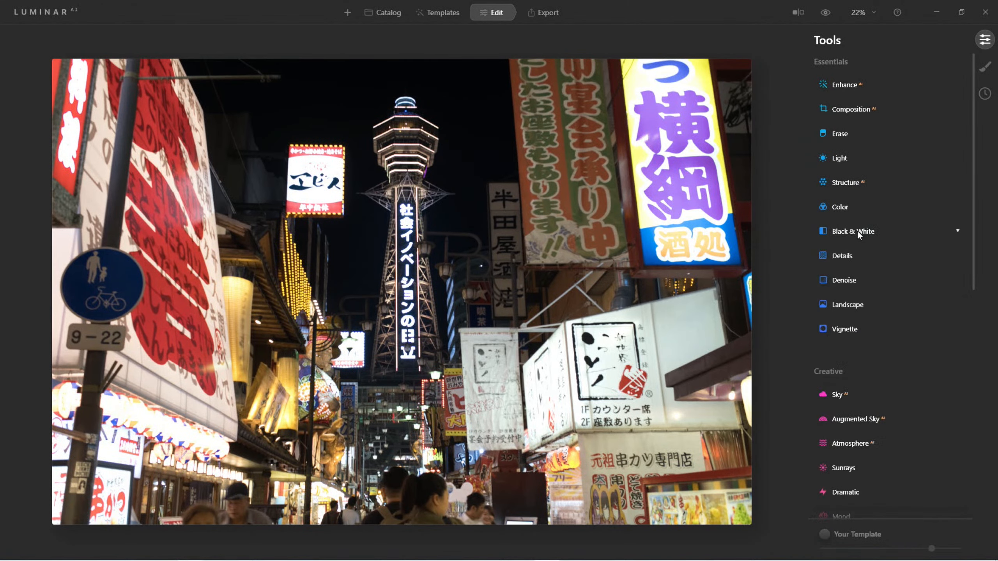
Step: Try the B&W - High Contrast 2 template from the Monochrome Vision collection, and replace it with Mystic - High Contrast
{"action": "left_click", "coordinate": [452, 17]}
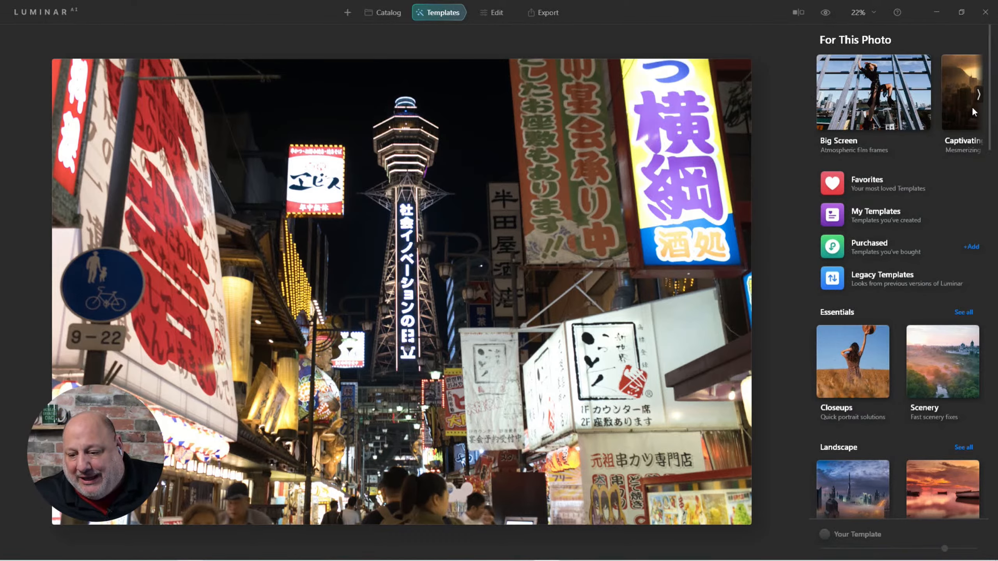
{"action": "left_click", "coordinate": [977, 95]}
{"action": "left_click", "coordinate": [977, 95]}
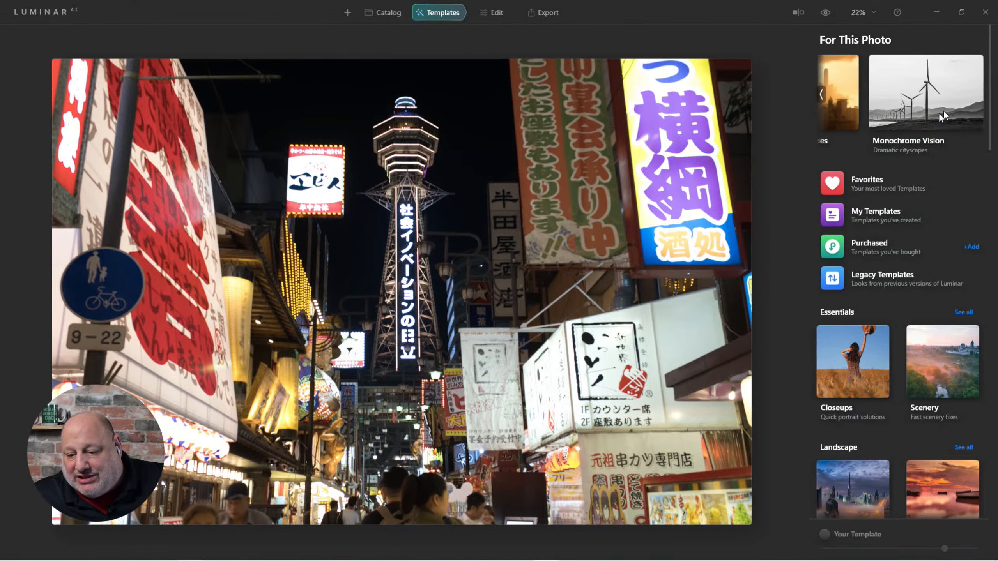
{"action": "left_click", "coordinate": [908, 97]}
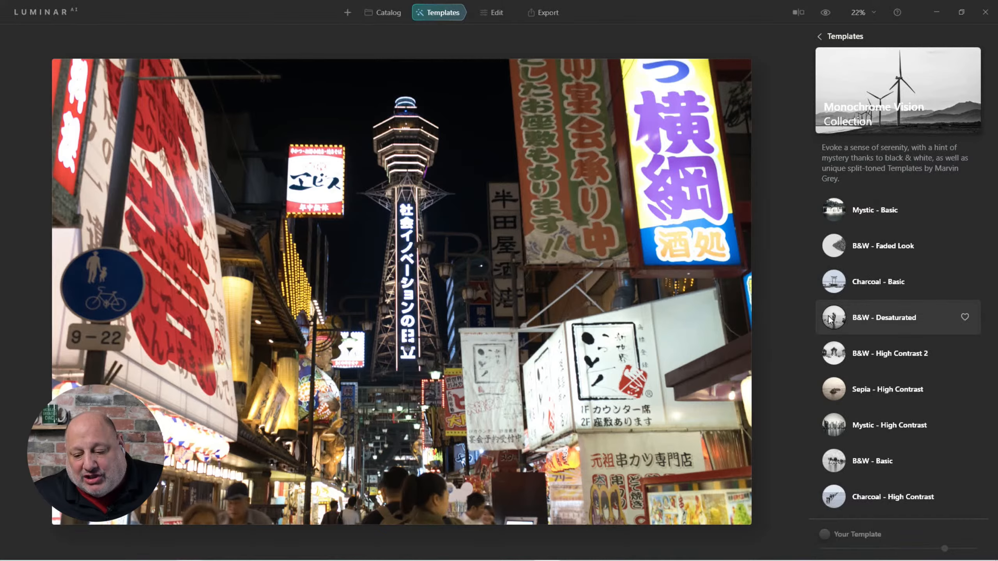
{"action": "left_click", "coordinate": [833, 355]}
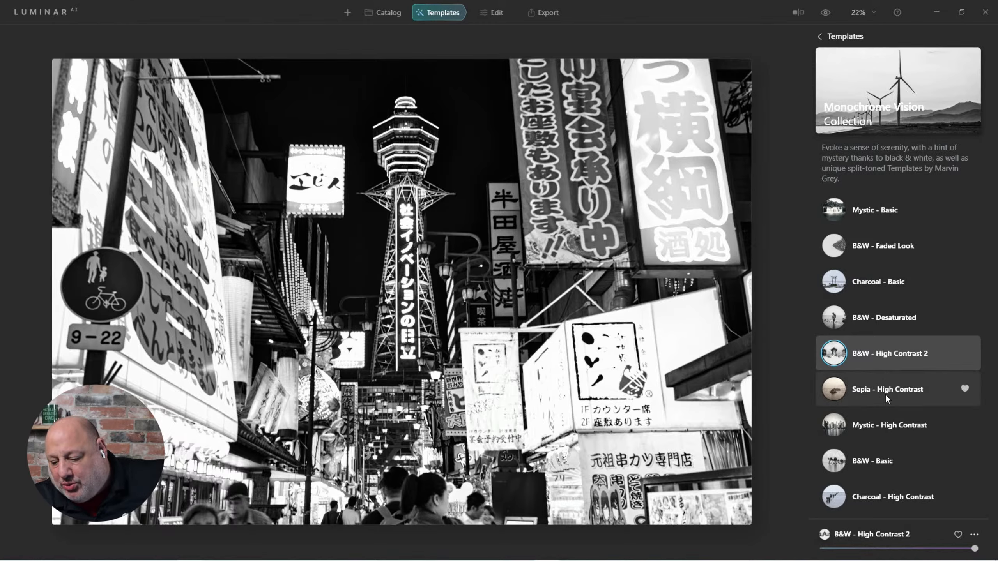
{"action": "left_click", "coordinate": [877, 432]}
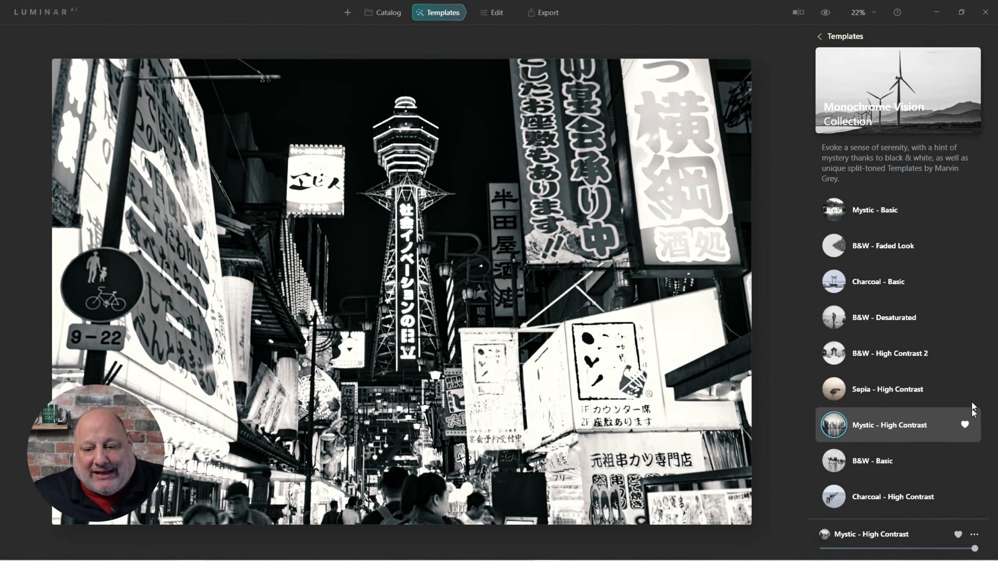
Step: Review the favorite templates, and check the Color settings that the applied template uses
{"action": "left_click", "coordinate": [819, 36]}
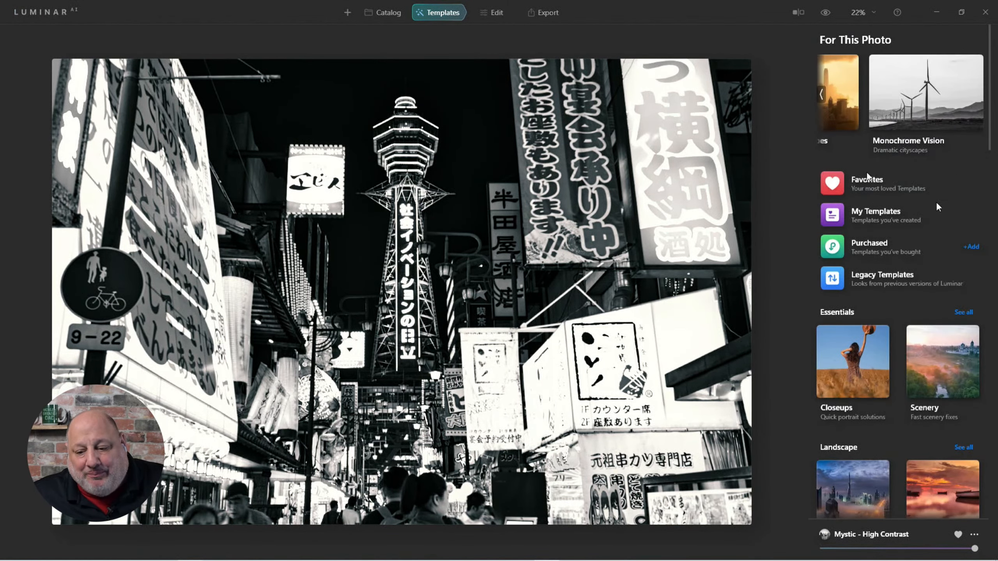
{"action": "left_click", "coordinate": [877, 182]}
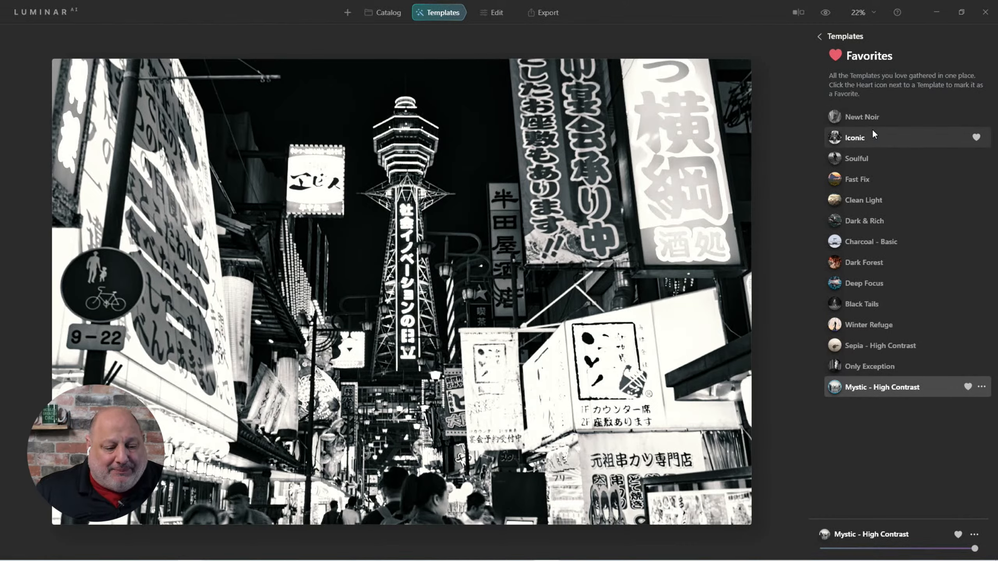
{"action": "left_click", "coordinate": [498, 15]}
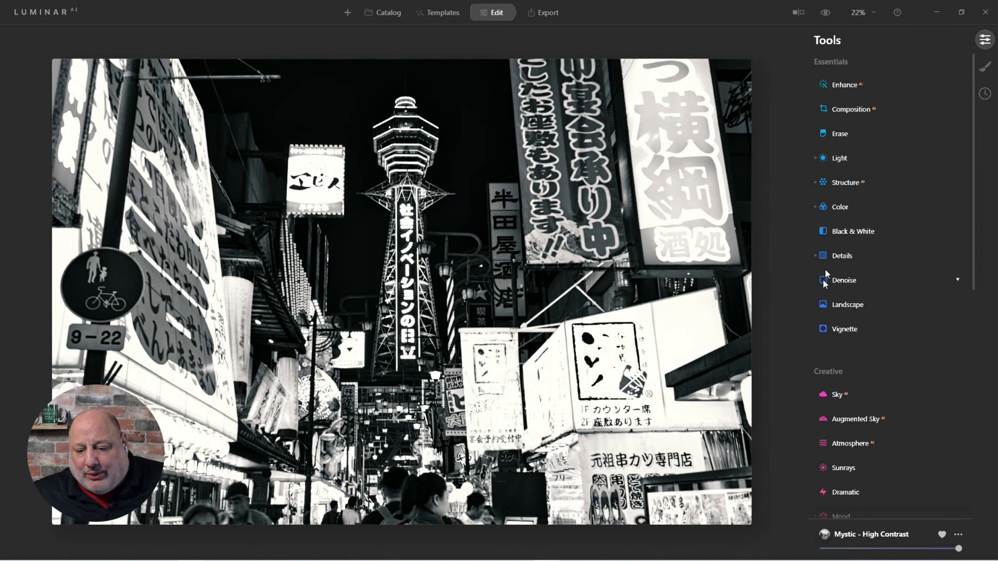
{"action": "left_click", "coordinate": [842, 209]}
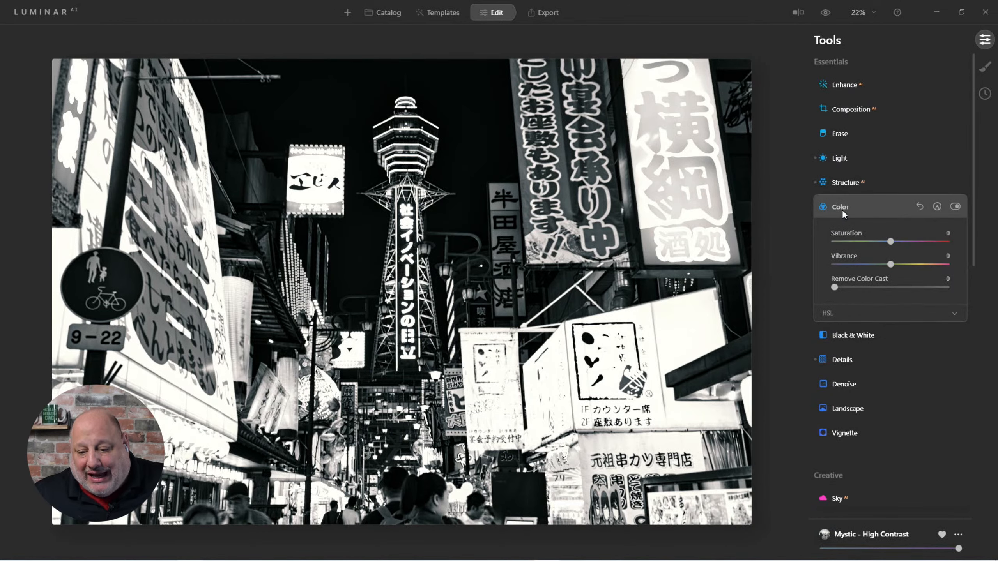
{"action": "left_click", "coordinate": [842, 209]}
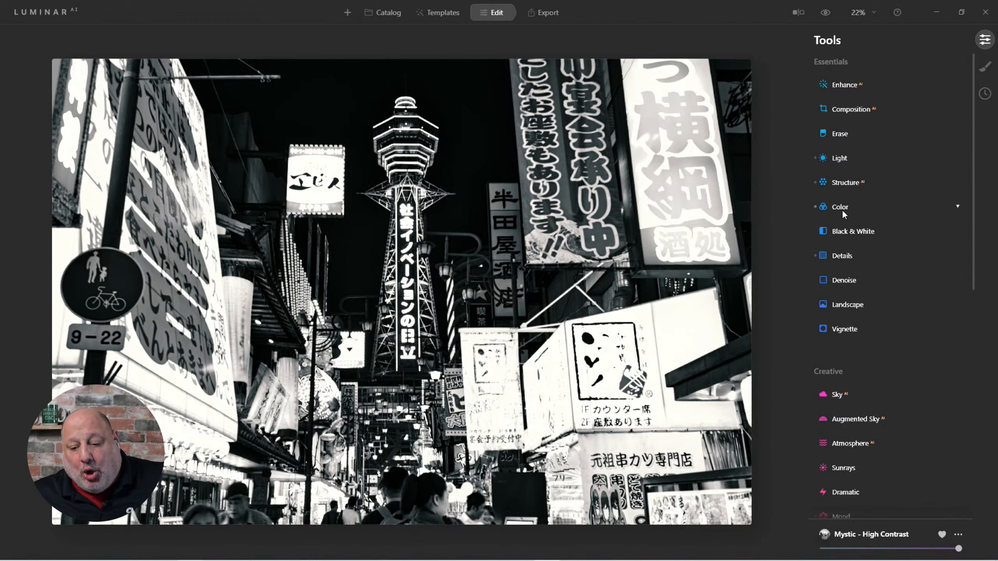
Step: Try the Color Punch Cold LUT in the Mood adjustment with an amount of 36, and reset Mood
{"action": "scroll", "coordinate": [838, 249], "scroll_direction": "down", "scroll_amount": 2}
{"action": "scroll", "coordinate": [839, 253], "scroll_direction": "down", "scroll_amount": 3}
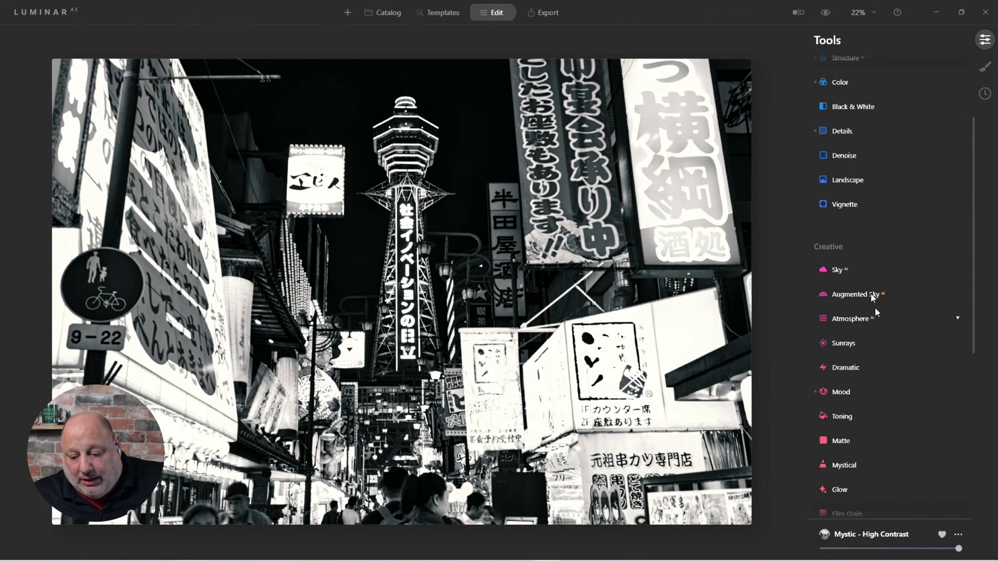
{"action": "left_click", "coordinate": [851, 391]}
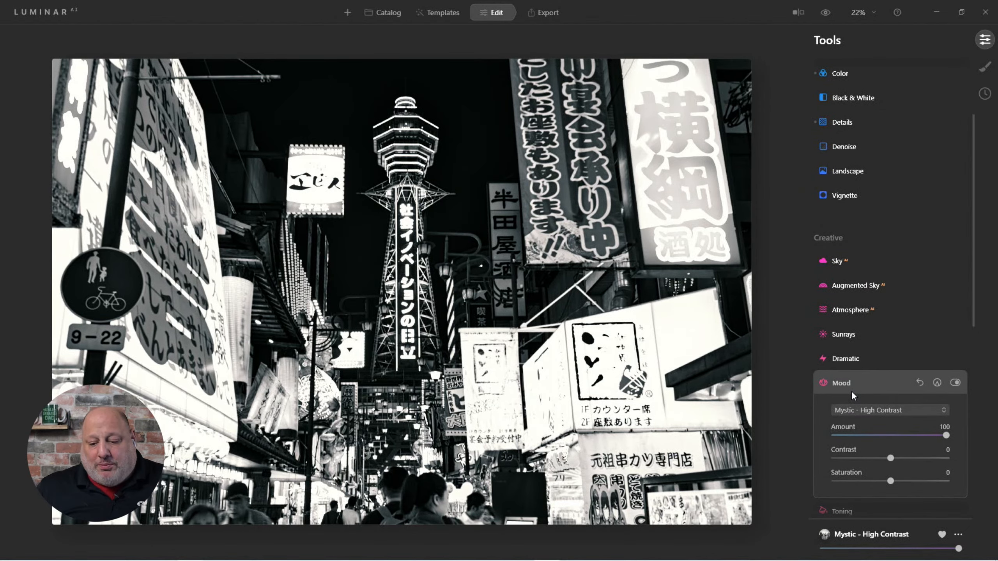
{"action": "left_click", "coordinate": [880, 411]}
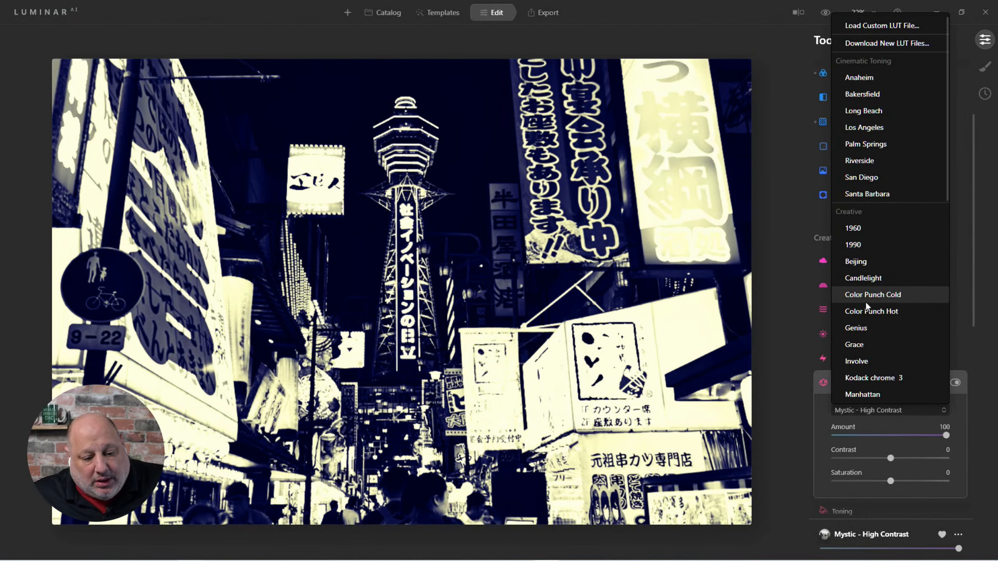
{"action": "left_click", "coordinate": [867, 301]}
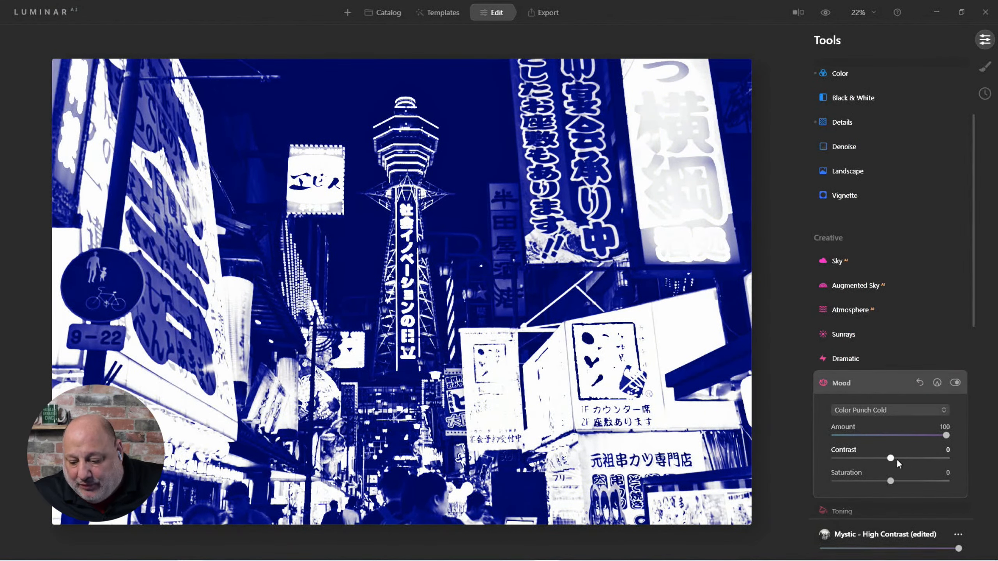
{"action": "left_click_drag", "start_coordinate": [946, 435], "coordinate": [879, 439]}
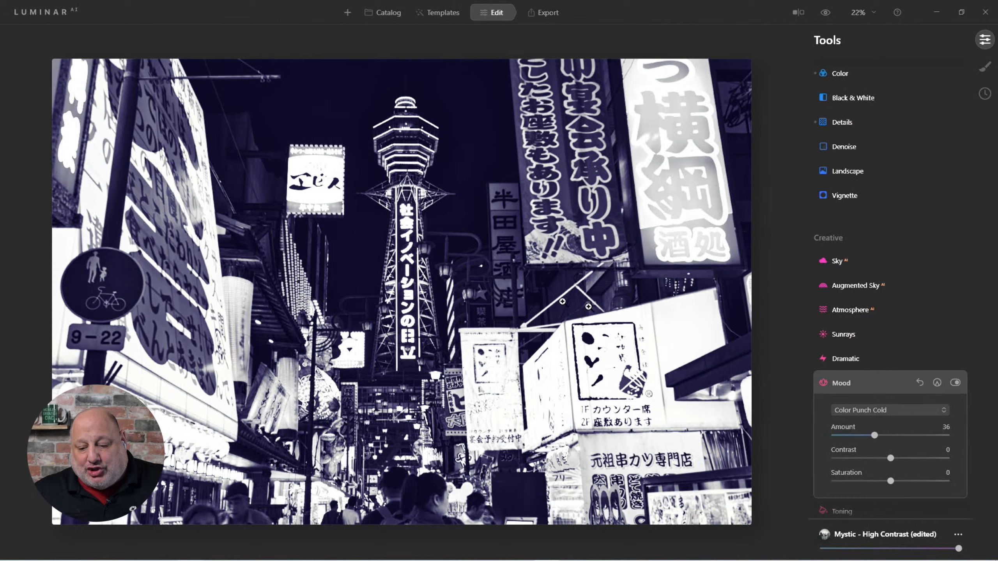
{"action": "left_click", "coordinate": [919, 384]}
{"action": "left_click", "coordinate": [856, 386]}
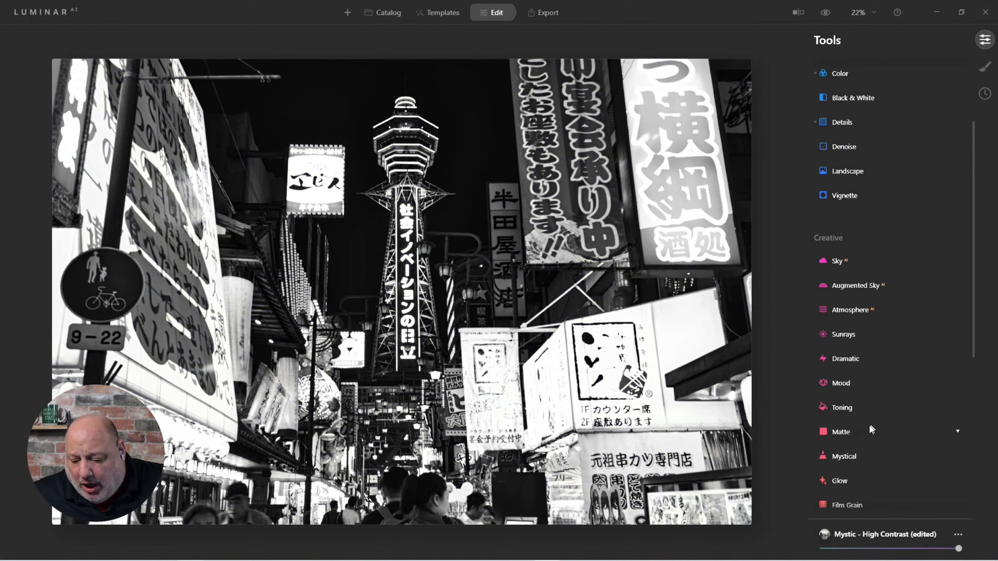
Step: Tone the photo's shadows with saturation 71 and hue 214
{"action": "left_click", "coordinate": [852, 407]}
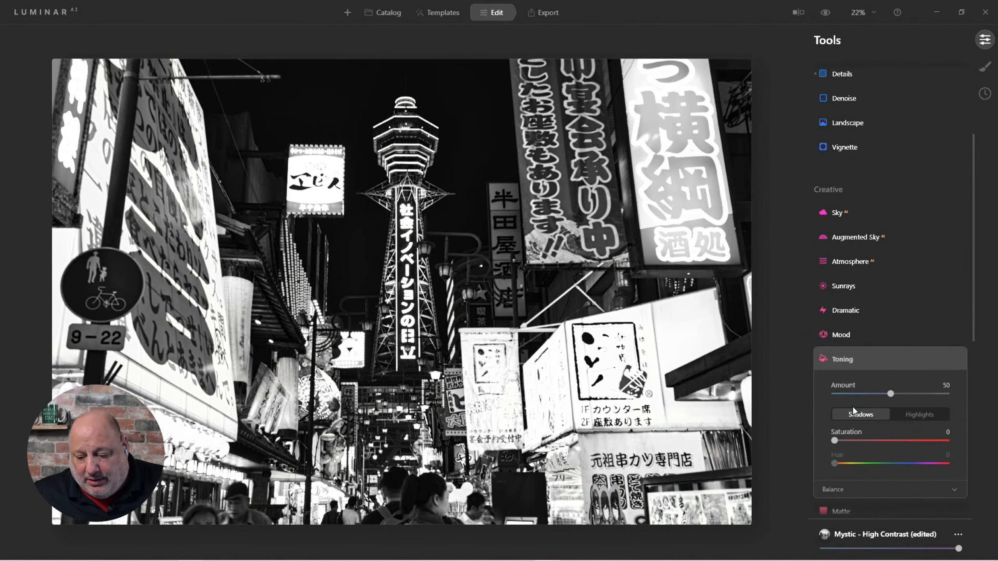
{"action": "left_click_drag", "start_coordinate": [877, 439], "coordinate": [912, 441]}
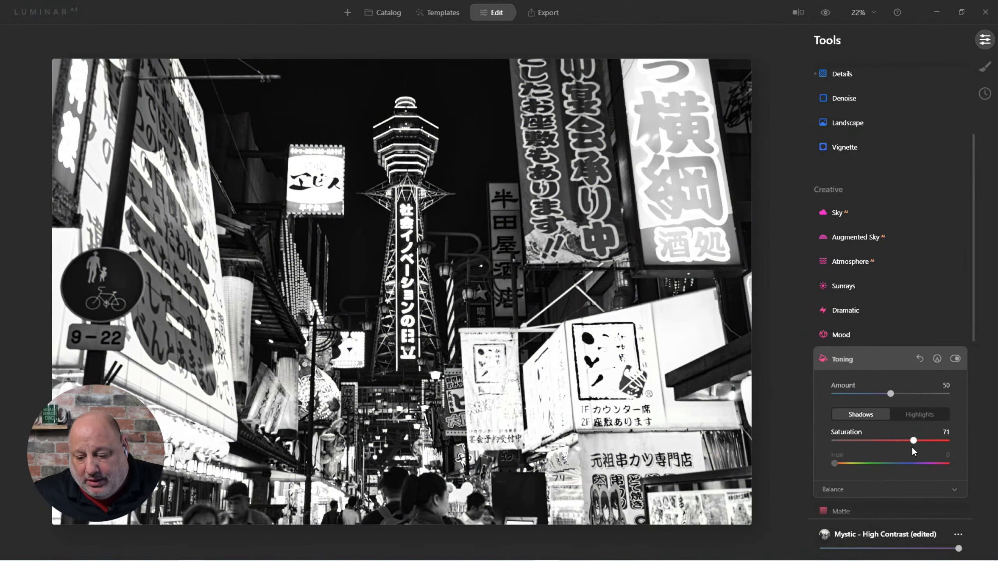
{"action": "left_click_drag", "start_coordinate": [836, 465], "coordinate": [903, 477]}
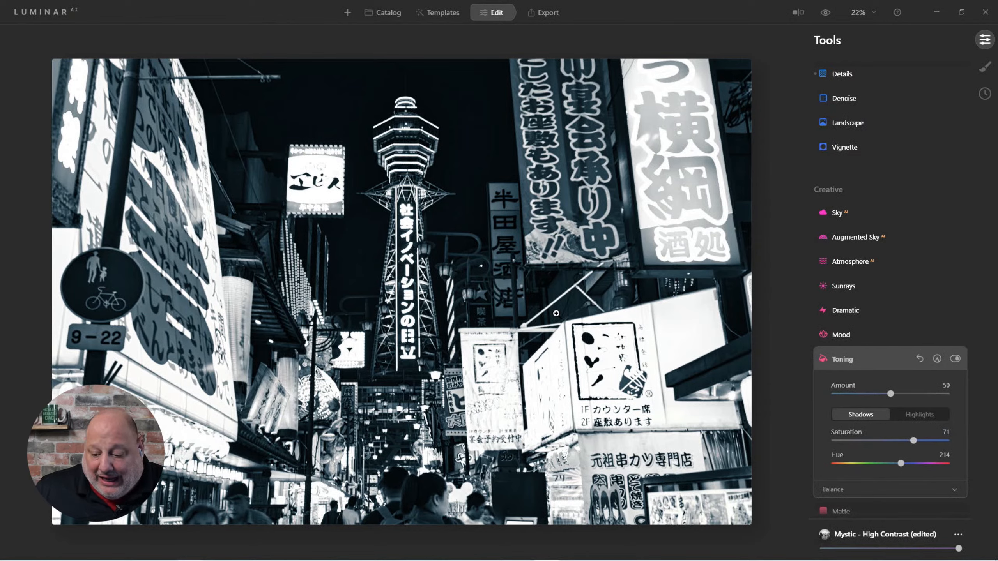
Step: Tone the photo's highlights with saturation 71 and hue 214
{"action": "left_click", "coordinate": [901, 415]}
{"action": "left_click", "coordinate": [883, 414]}
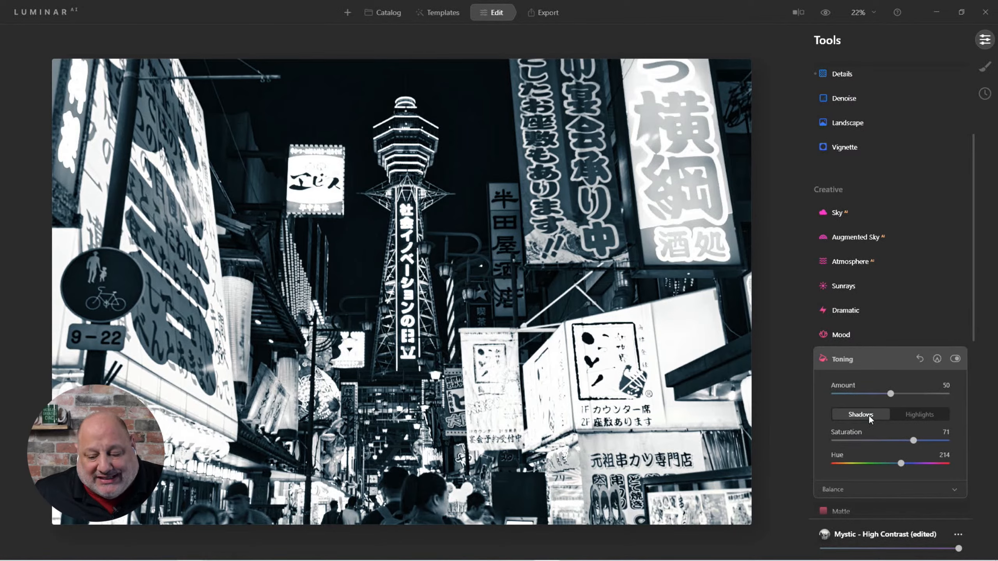
{"action": "left_click", "coordinate": [907, 414]}
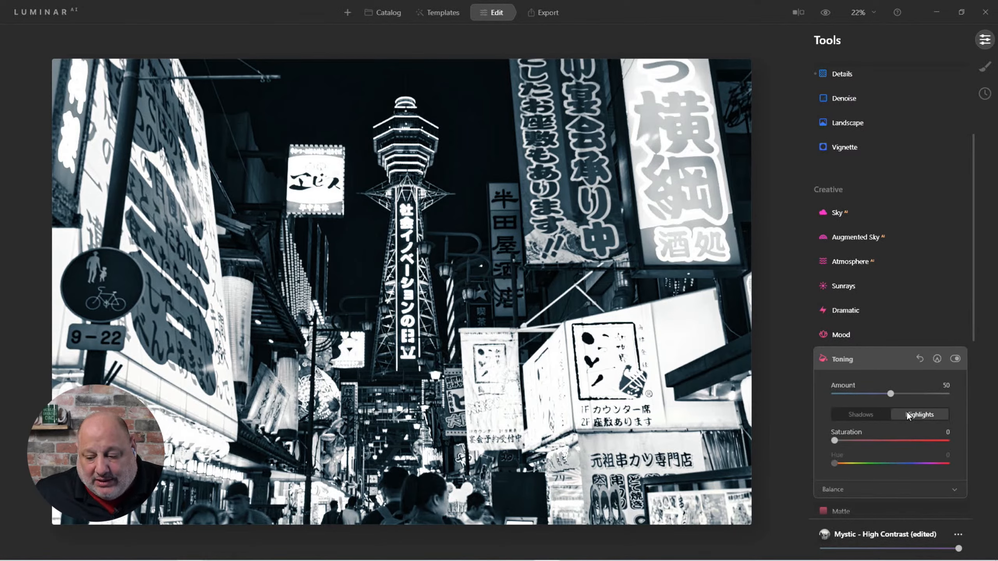
{"action": "left_click", "coordinate": [946, 432]}
{"action": "key", "text": "BackSpace"}
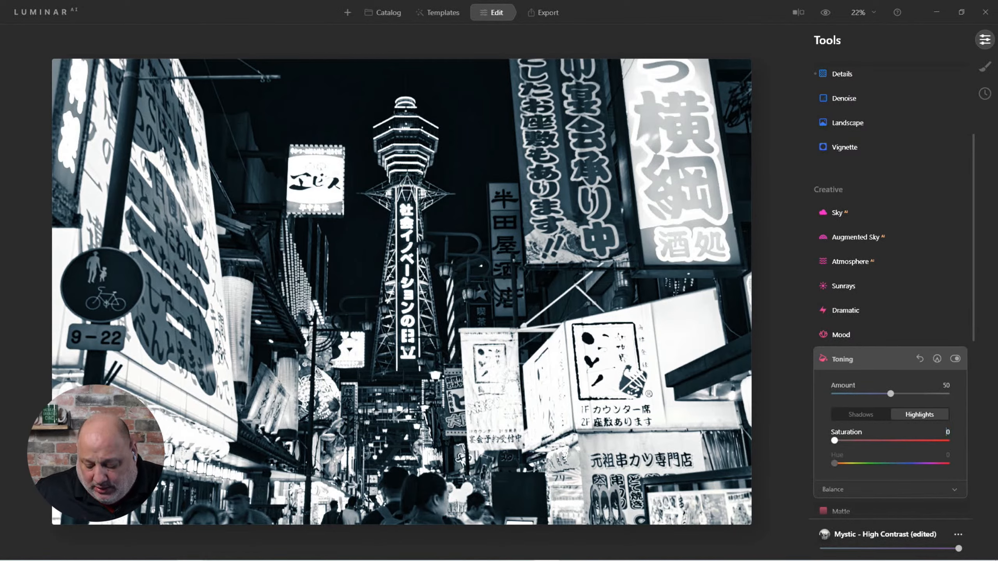
{"action": "type", "text": "71"}
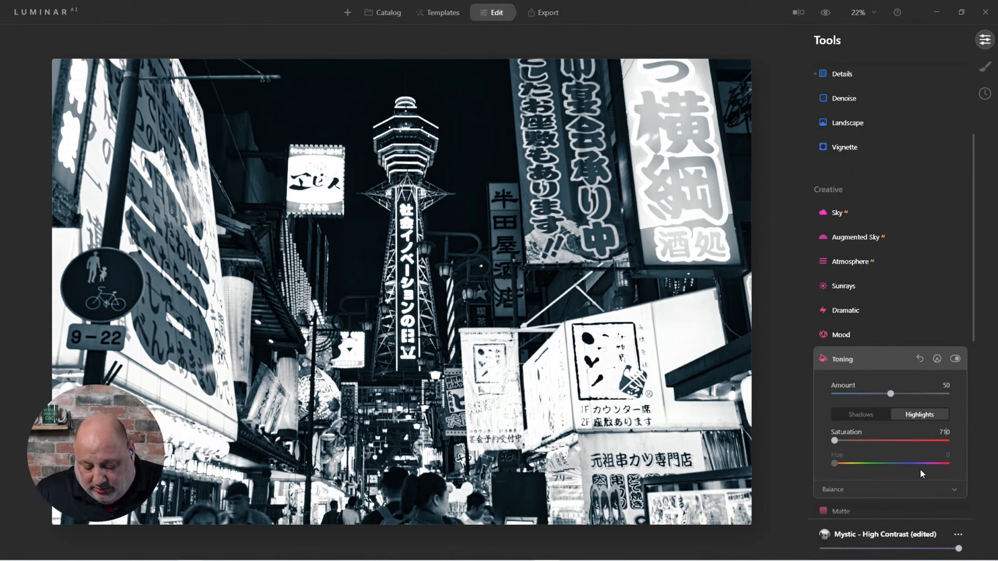
{"action": "key", "text": "Tab"}
{"action": "key", "text": "BackSpace"}
{"action": "type", "text": "214"}
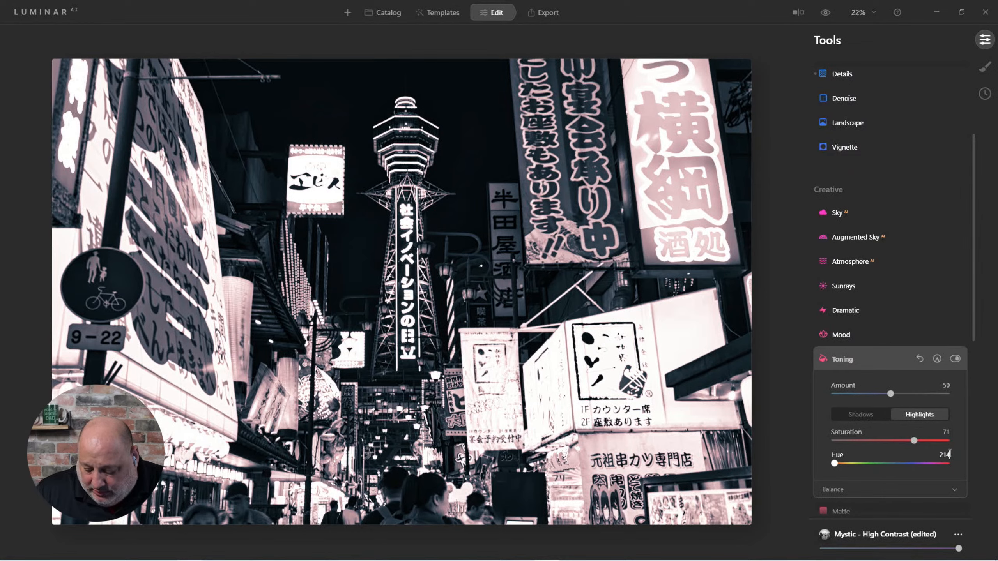
{"action": "key", "text": "Return"}
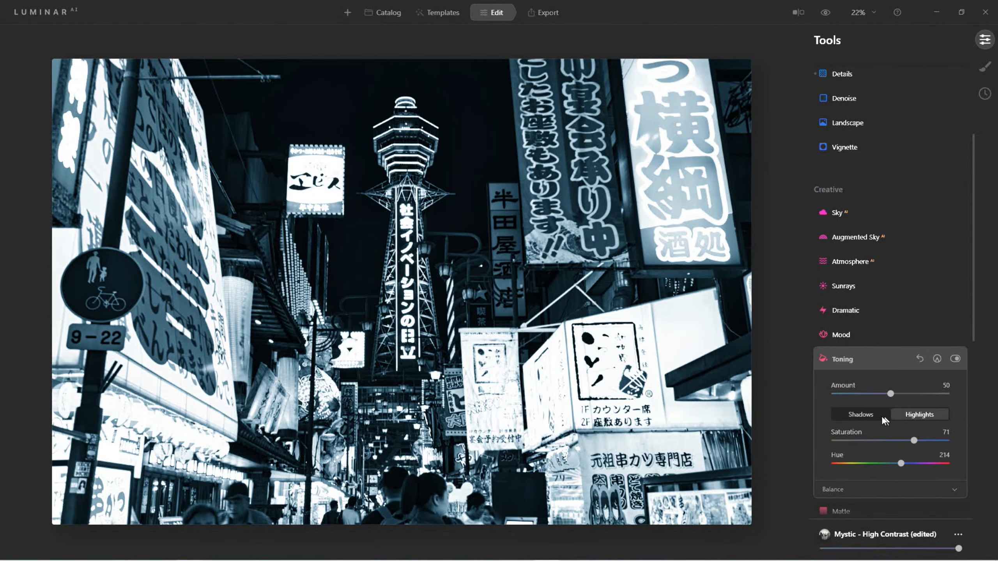
Step: Try toning the shadows with saturation 92 and hue 47, and reset the Toning adjustment
{"action": "left_click", "coordinate": [881, 417]}
{"action": "mouse_move", "coordinate": [915, 440]}
{"action": "left_mouse_down"}
{"action": "mouse_move", "coordinate": [860, 441]}
{"action": "mouse_move", "coordinate": [894, 441]}
{"action": "mouse_move", "coordinate": [864, 468]}
{"action": "mouse_move", "coordinate": [826, 465]}
{"action": "mouse_move", "coordinate": [911, 444]}
{"action": "left_mouse_up"}
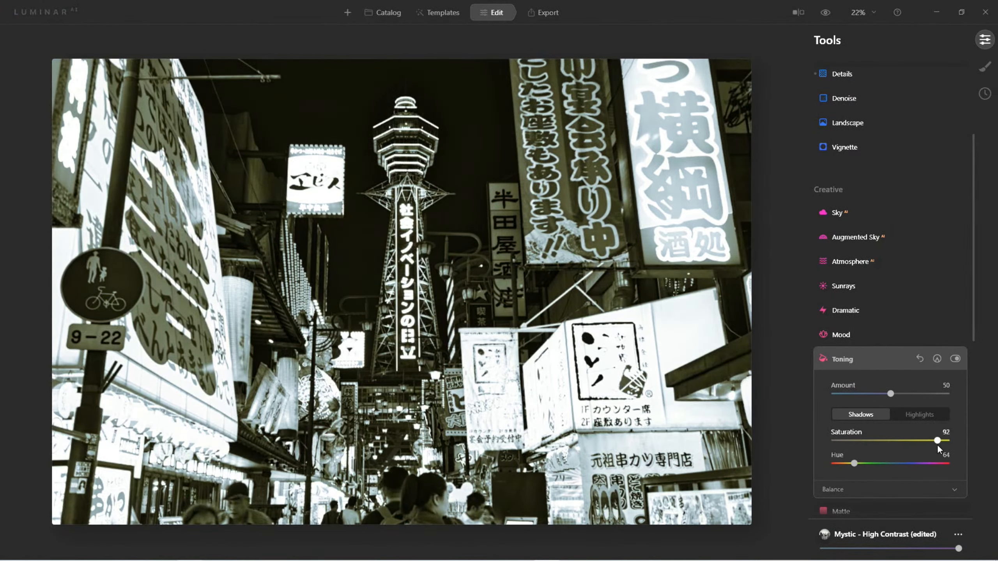
{"action": "mouse_move", "coordinate": [856, 462]}
{"action": "left_mouse_down"}
{"action": "mouse_move", "coordinate": [869, 464]}
{"action": "mouse_move", "coordinate": [852, 465]}
{"action": "left_mouse_up"}
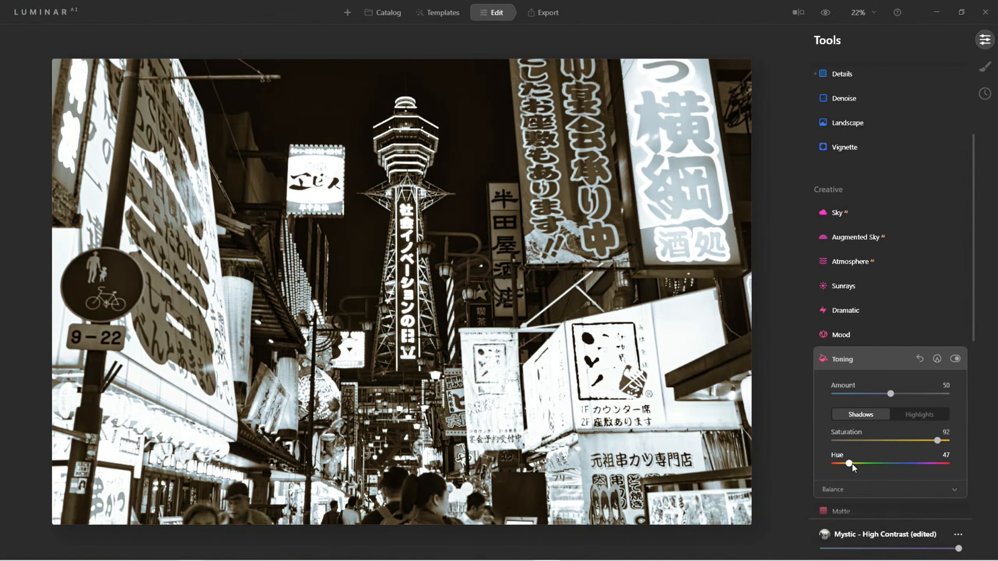
{"action": "left_click", "coordinate": [920, 359]}
Step: Set the Mood LUT to Sepia and its amount to 100
{"action": "left_click", "coordinate": [848, 333]}
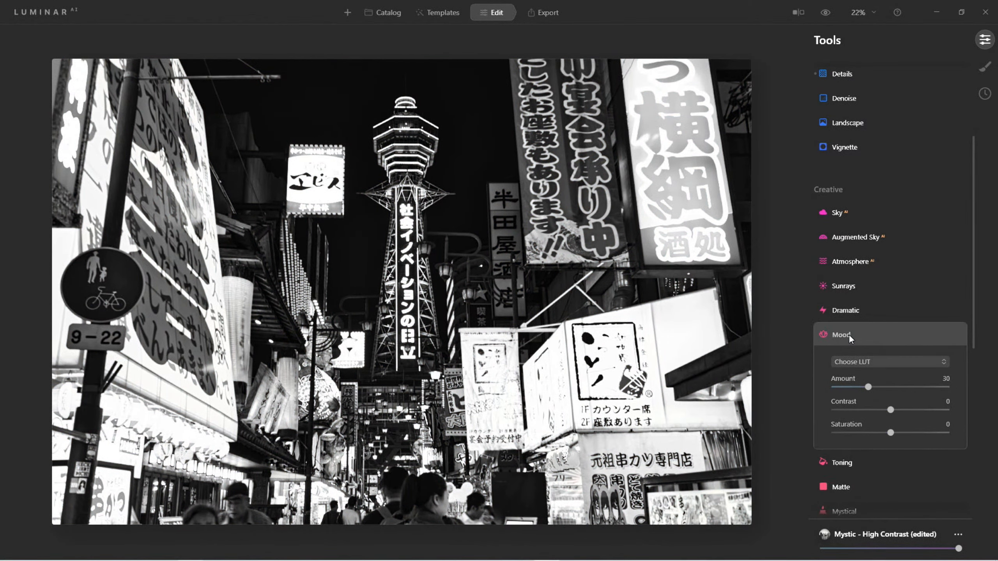
{"action": "left_click", "coordinate": [864, 359]}
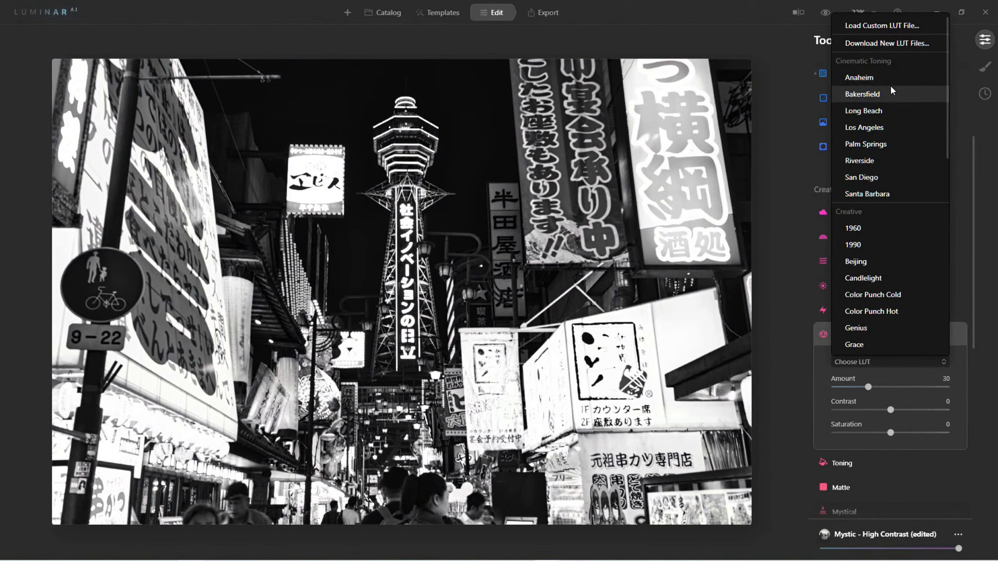
{"action": "scroll", "coordinate": [891, 170], "scroll_direction": "down", "scroll_amount": 2}
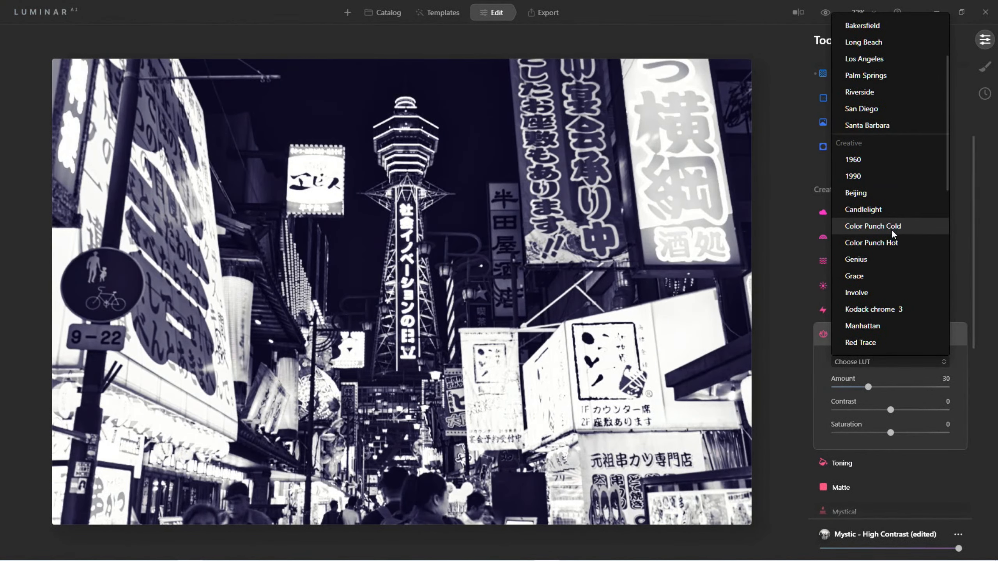
{"action": "scroll", "coordinate": [892, 237], "scroll_direction": "down", "scroll_amount": 3}
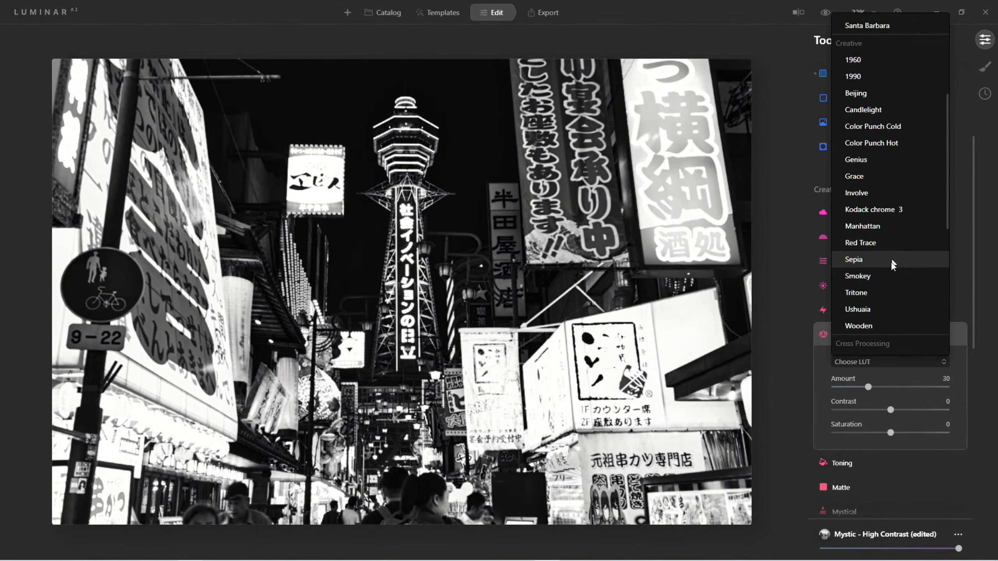
{"action": "left_click", "coordinate": [870, 261]}
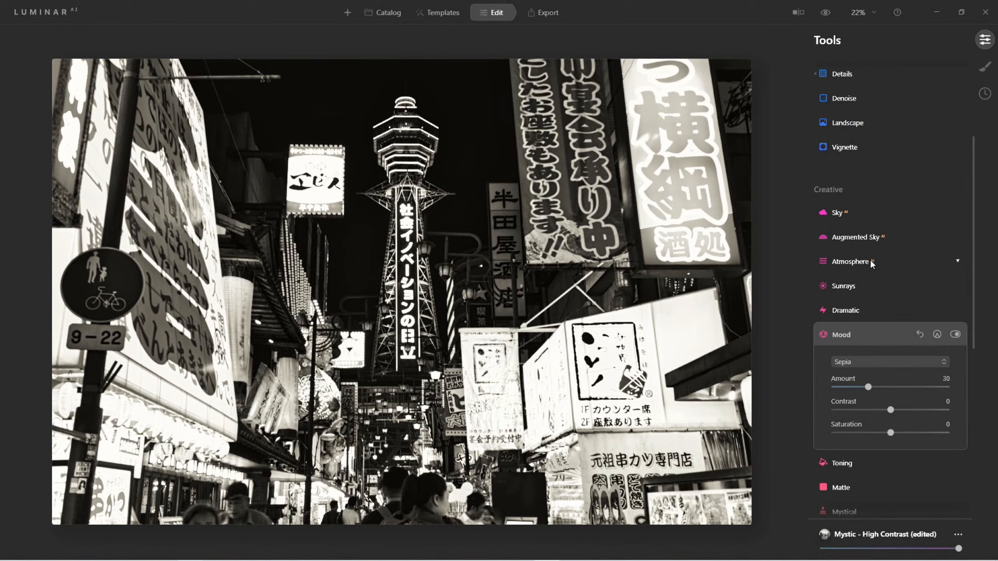
{"action": "left_click_drag", "start_coordinate": [956, 387], "coordinate": [956, 386]}
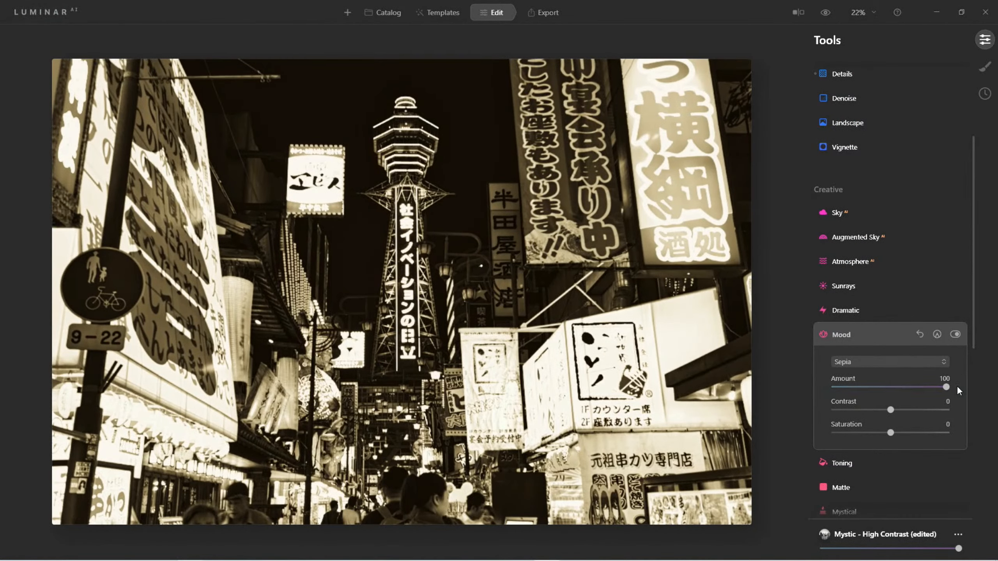